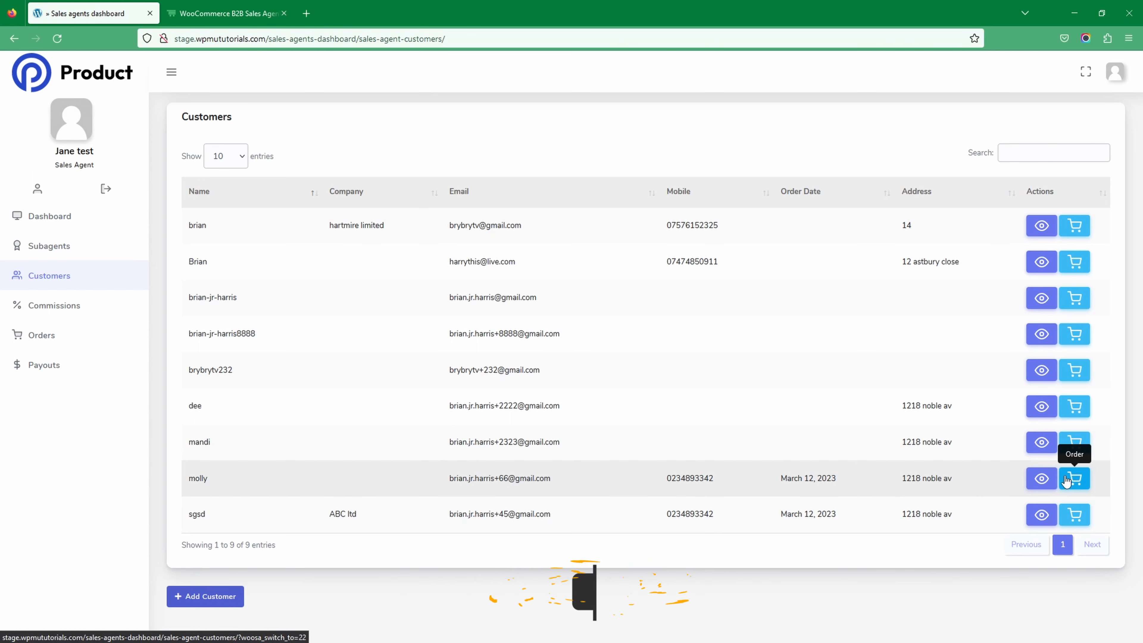
- View the details of the customer in the second-to-last row and return to the customer list
click(1040, 479)
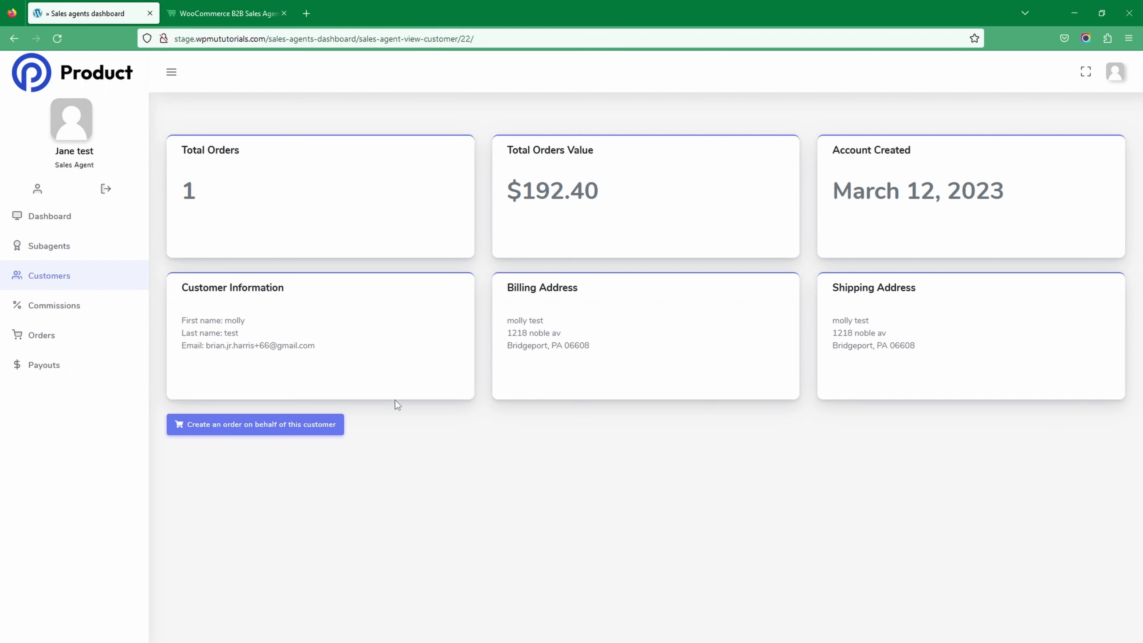
key(alt+Left)
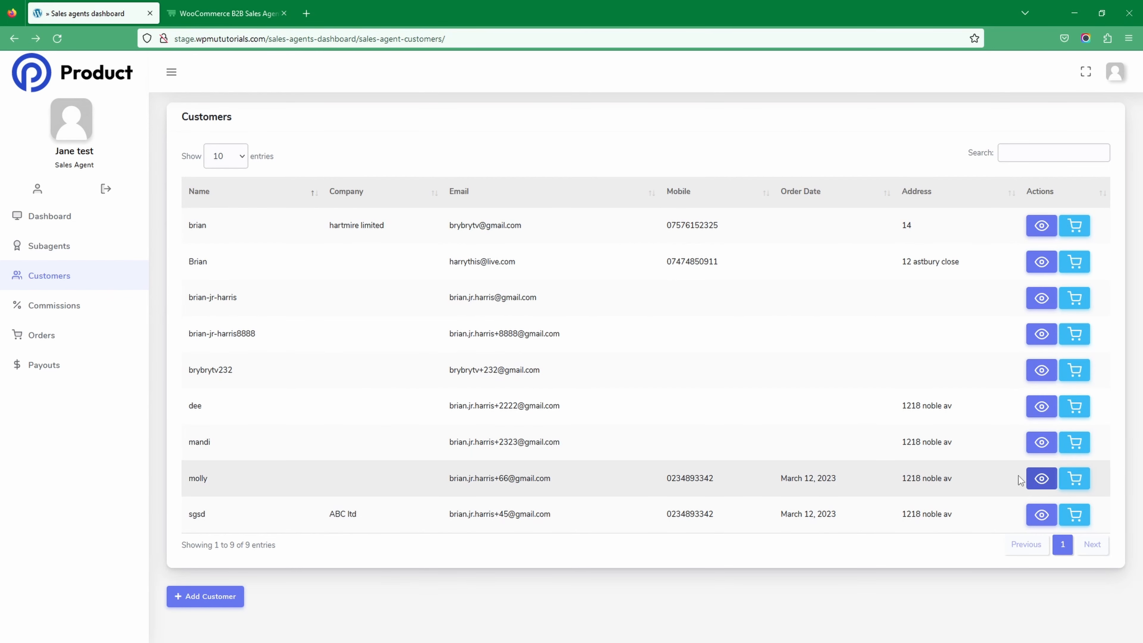
- Start an order on behalf of that same customer and add one Raw Pumpkin Seeds (Copy) to the cart
click(1075, 481)
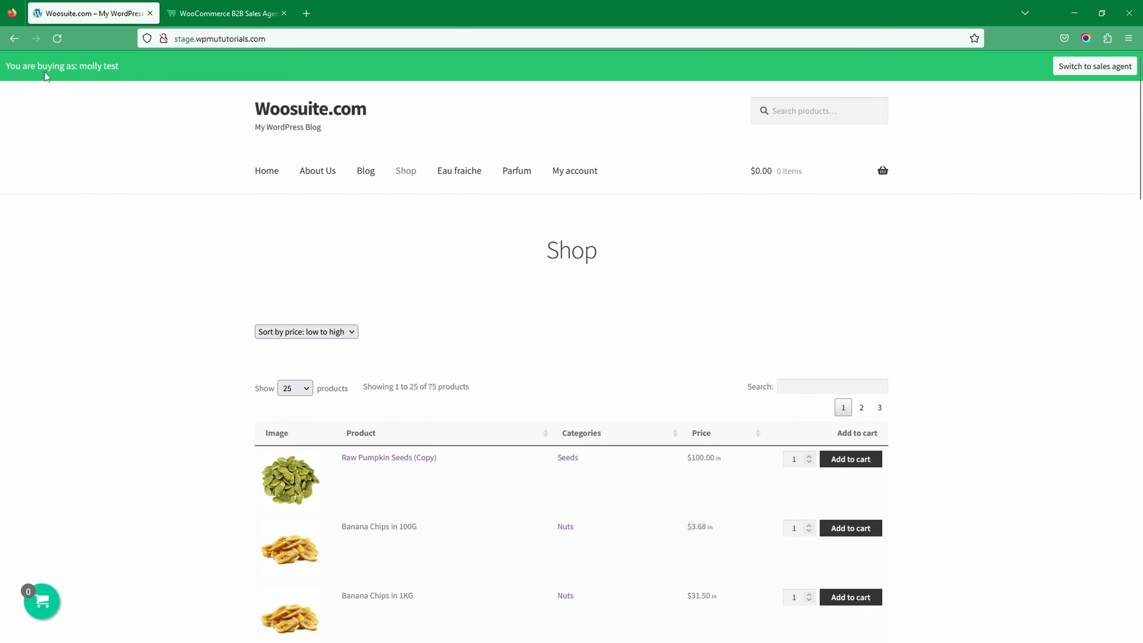
drag(119, 71, 28, 66)
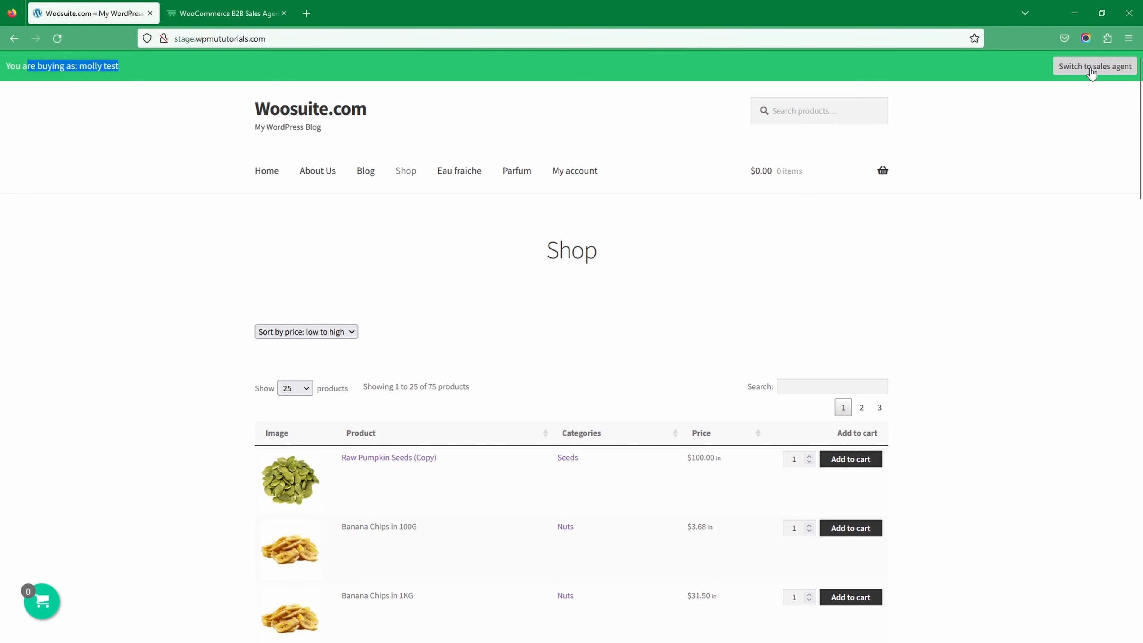
click(72, 144)
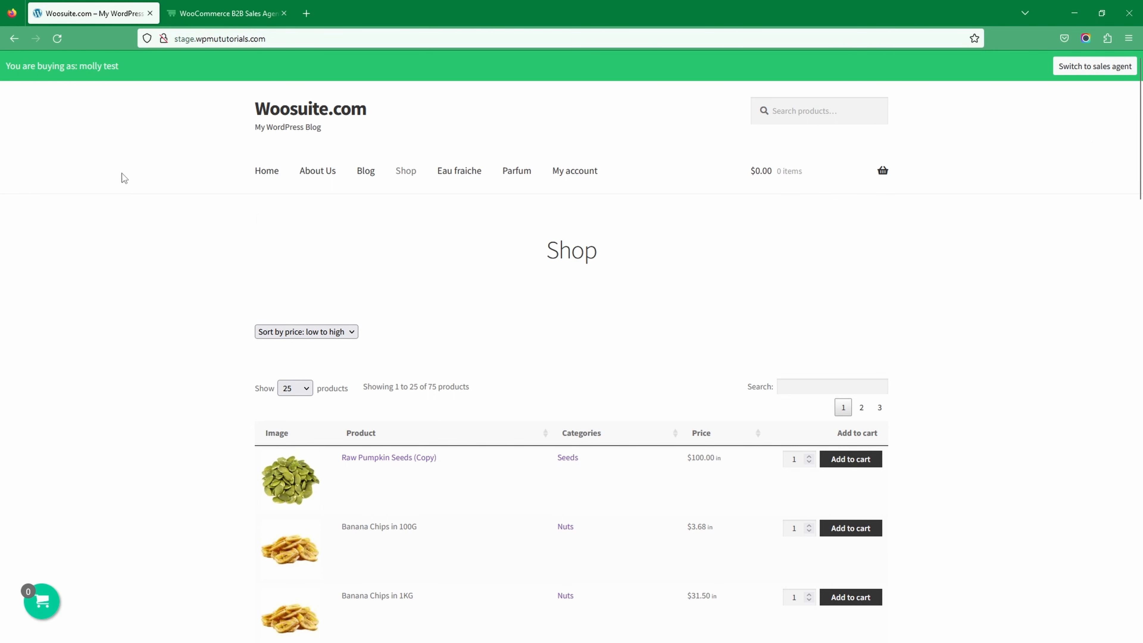
scroll(1016, 435, down, 4)
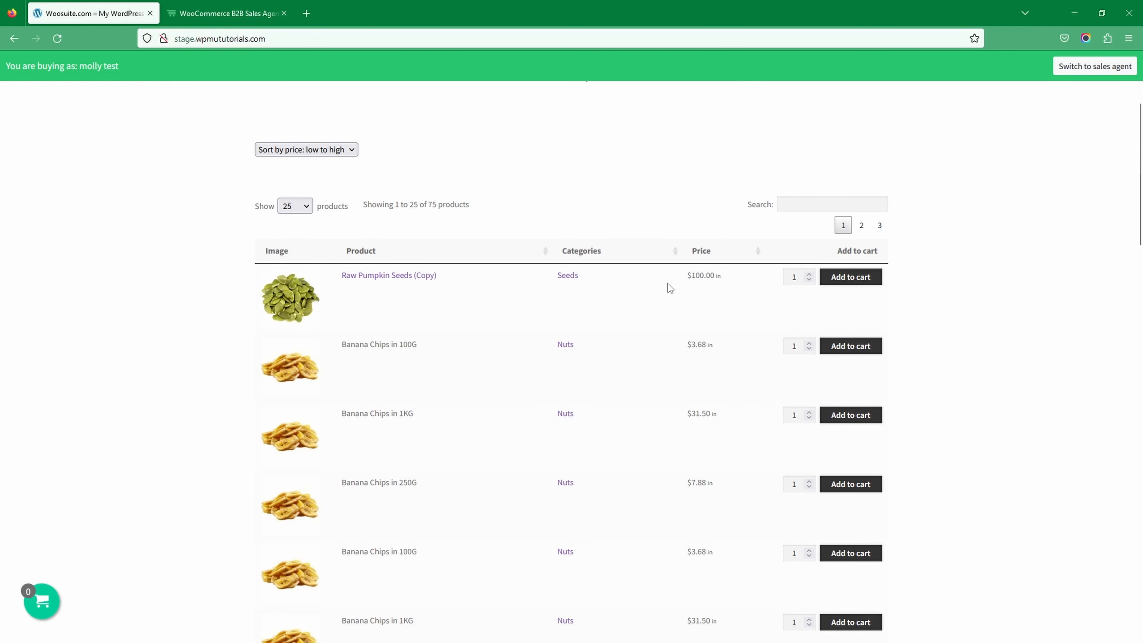
click(849, 277)
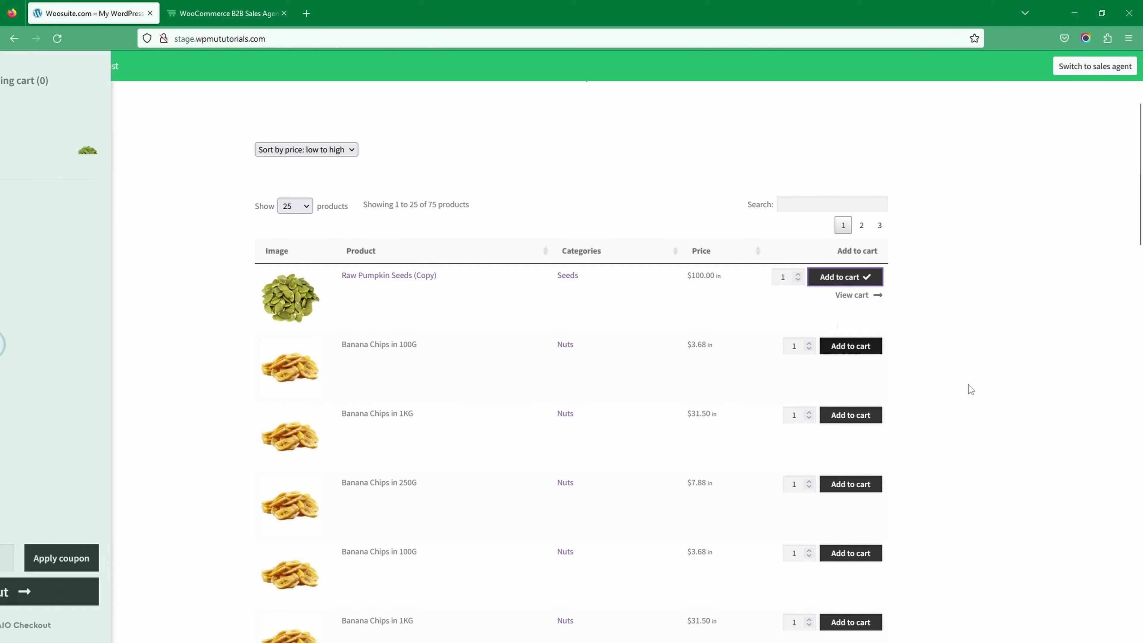
- Check out the cart with Invoice as the payment method and place the order
click(122, 592)
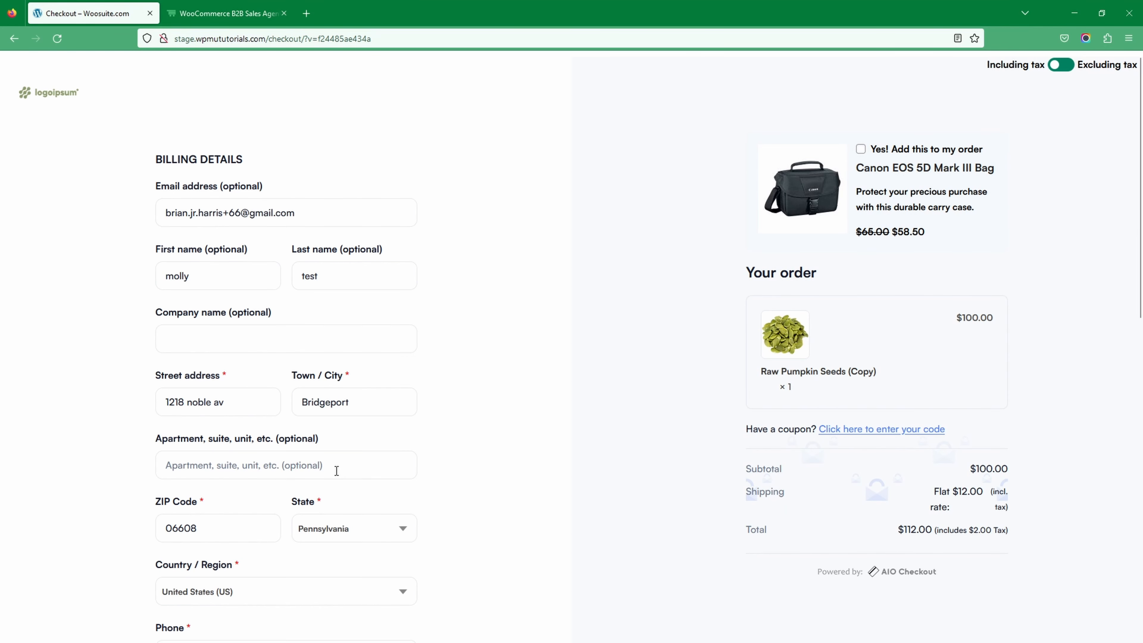
scroll(344, 468, down, 15)
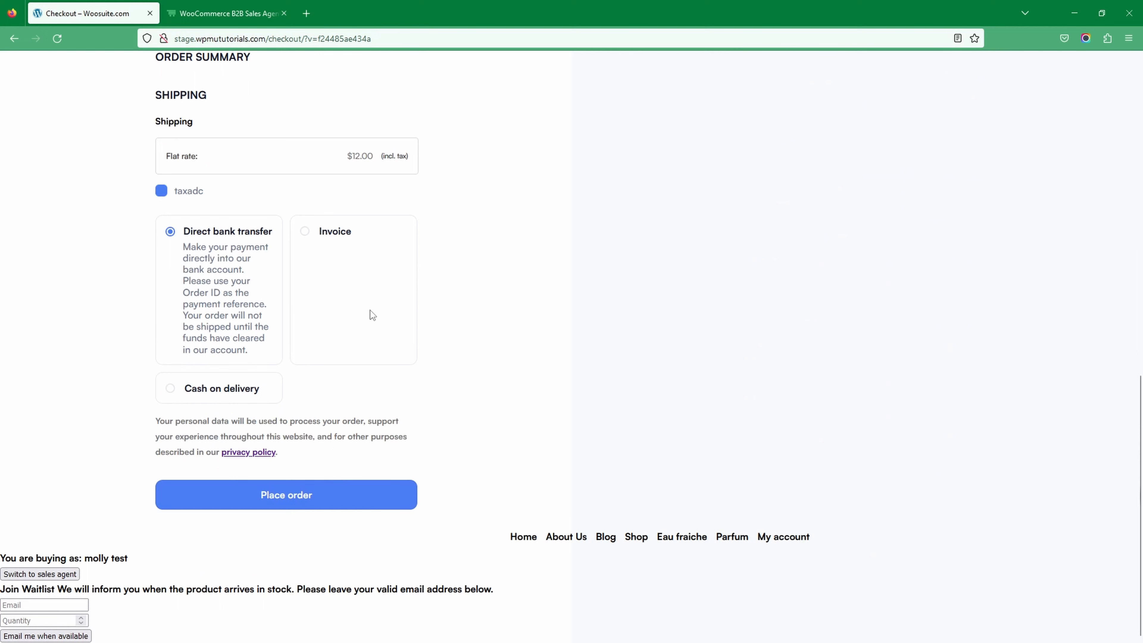
click(314, 233)
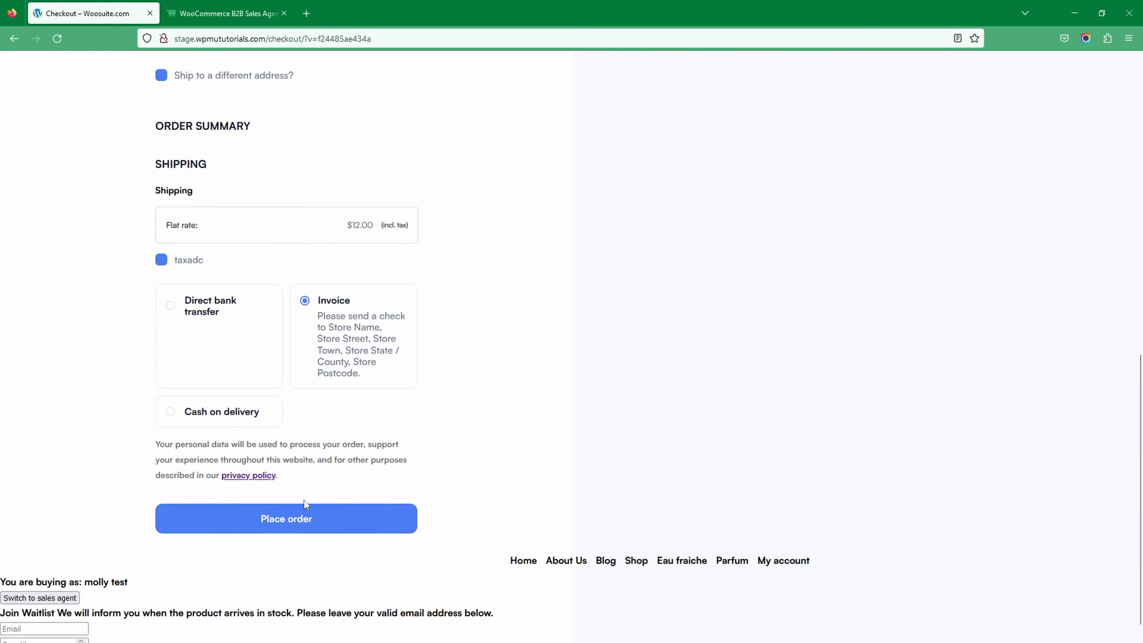
click(289, 520)
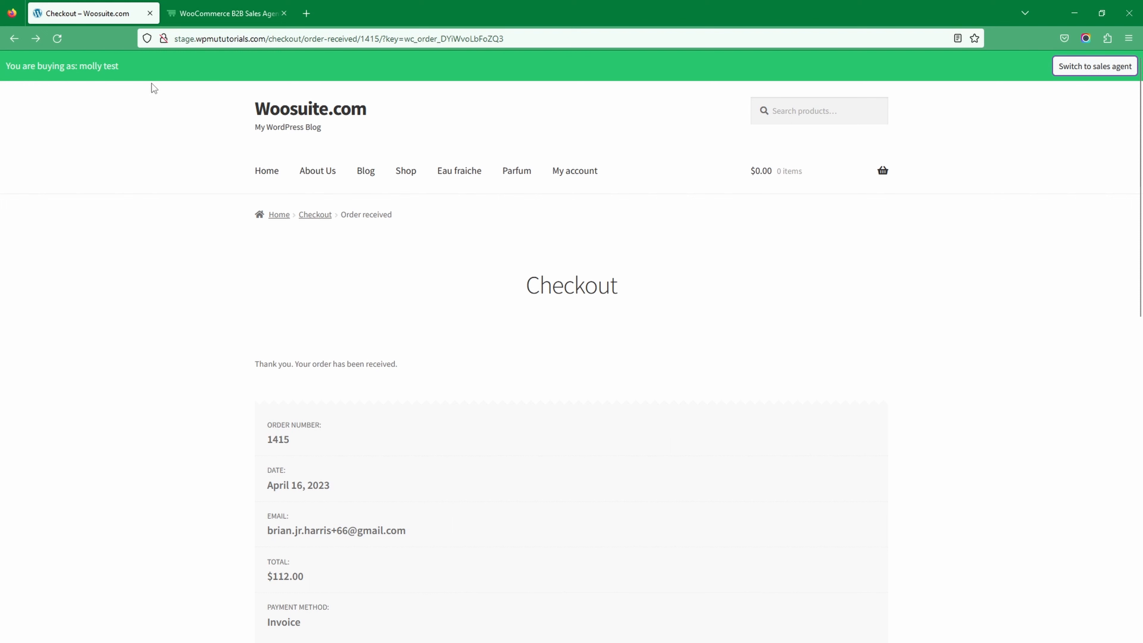
- Open the Woosuite addons page of the WordPress admin in a new tab and go to the Sales Agents addon's settings
click(187, 7)
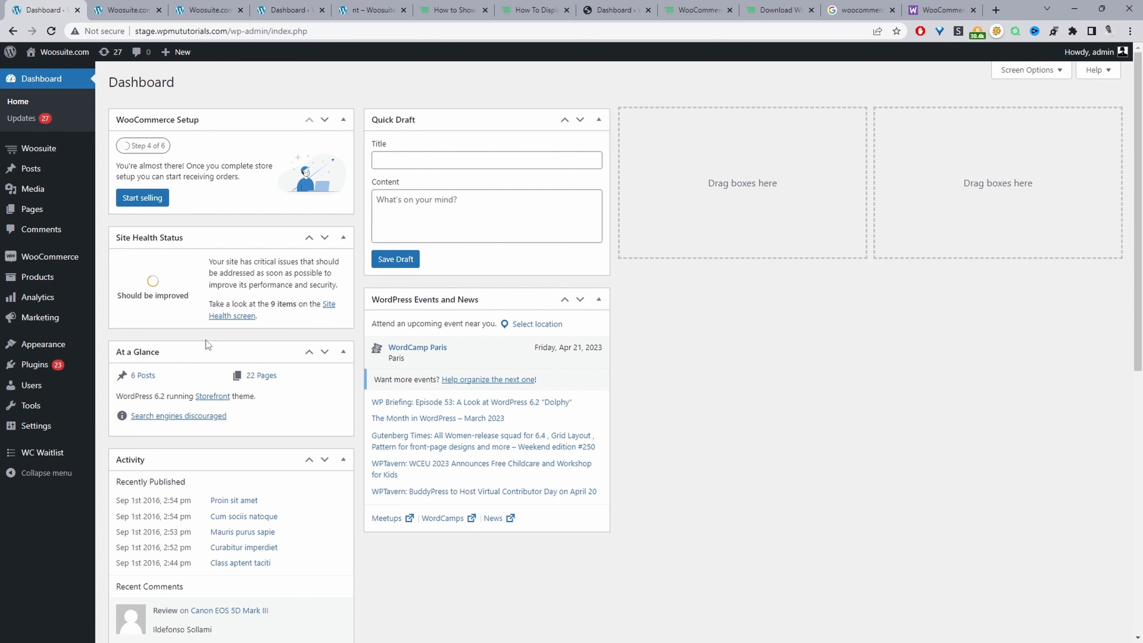
mouse_move(88, 364)
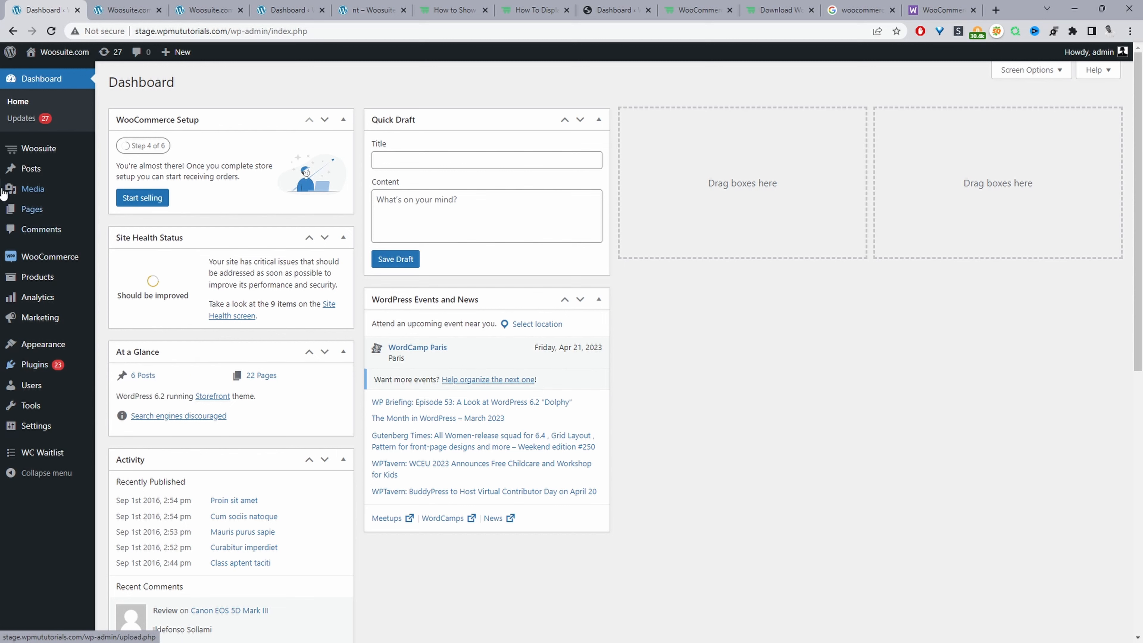
mouse_move(43, 155)
middle_click(122, 167)
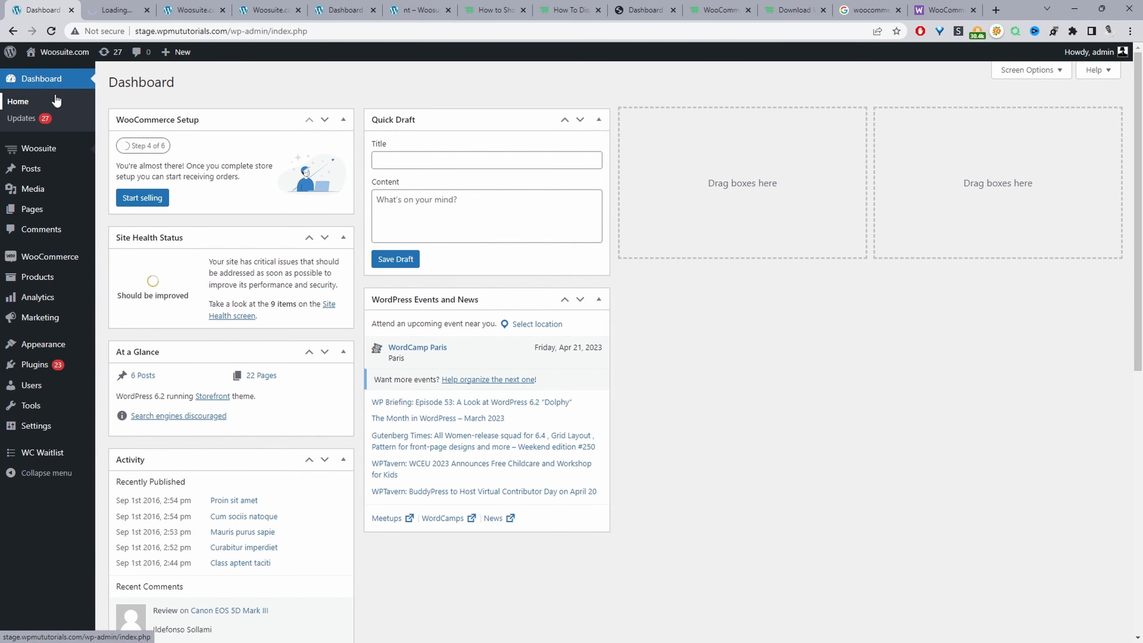
click(124, 5)
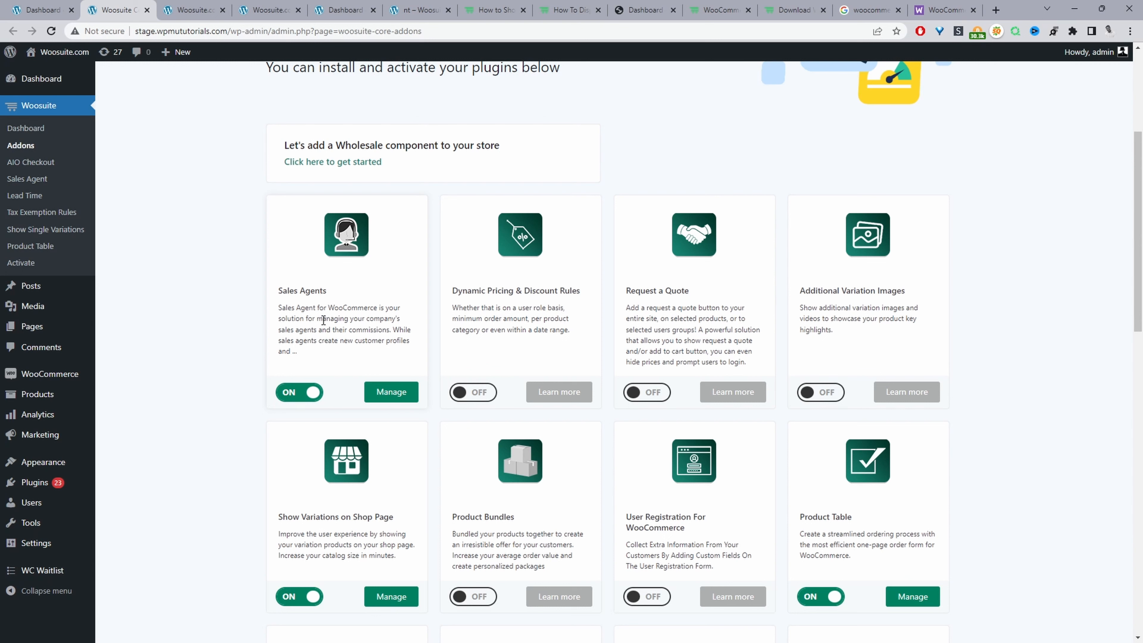
click(390, 391)
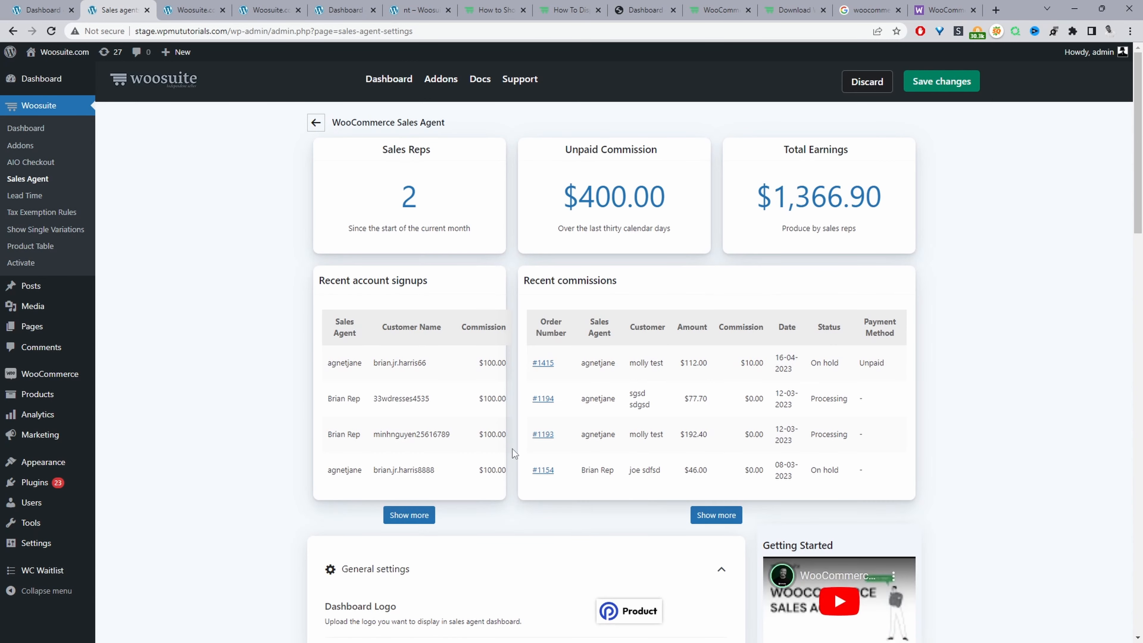
- Review the general settings for customer creation, user roles assignable to new customers, and editing prices in the cart
scroll(512, 448, down, 6)
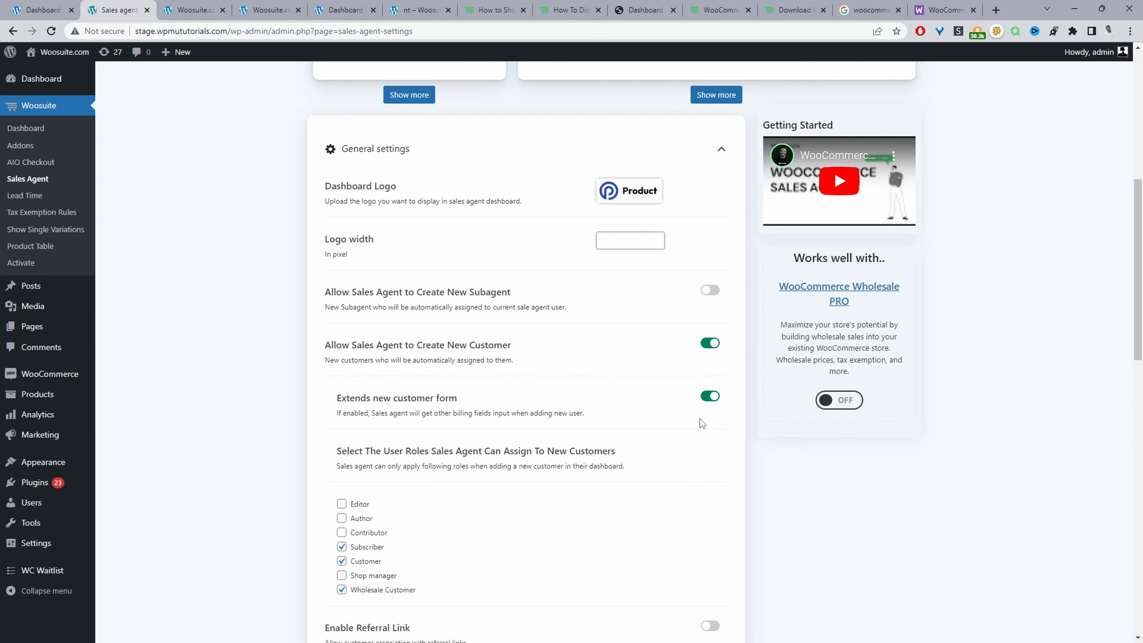
scroll(709, 288, down, 2)
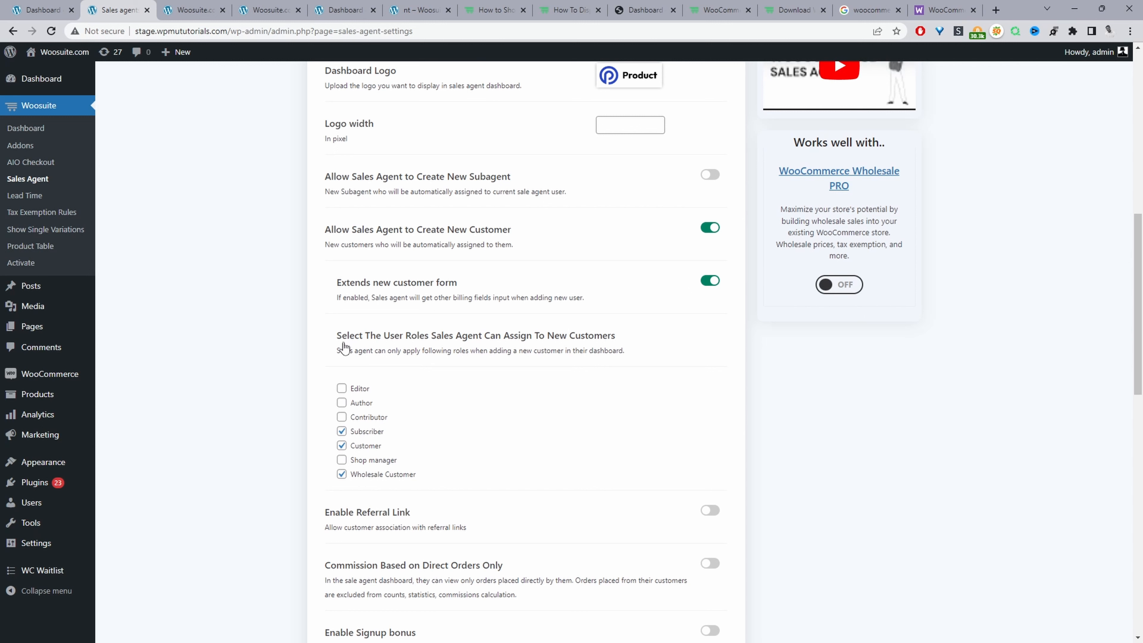
drag(340, 346, 454, 346)
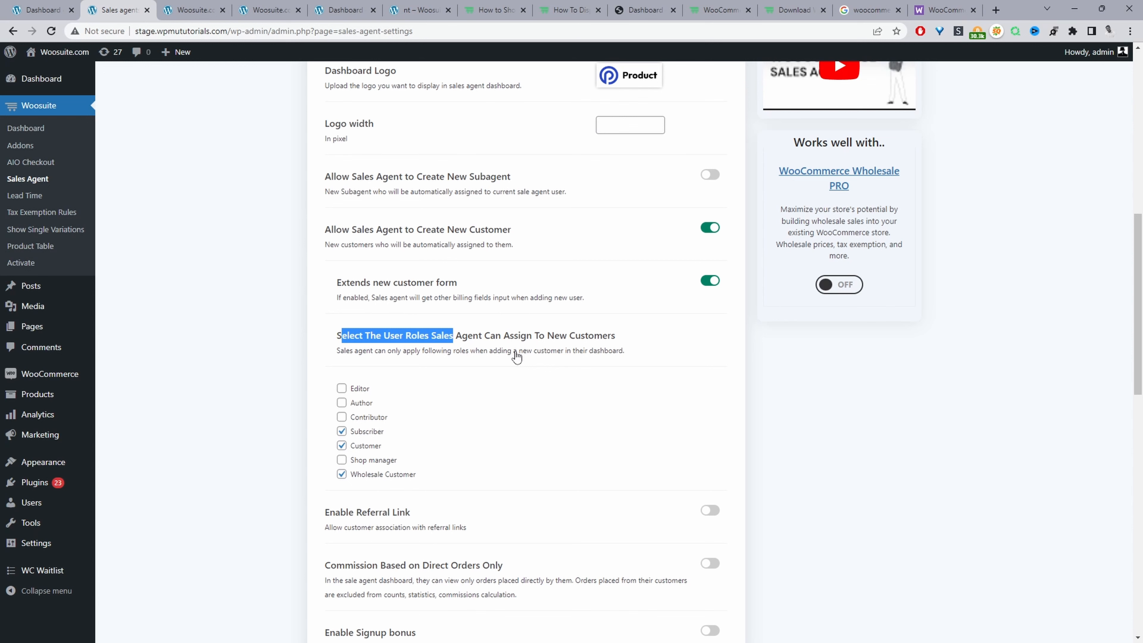
scroll(516, 357, down, 3)
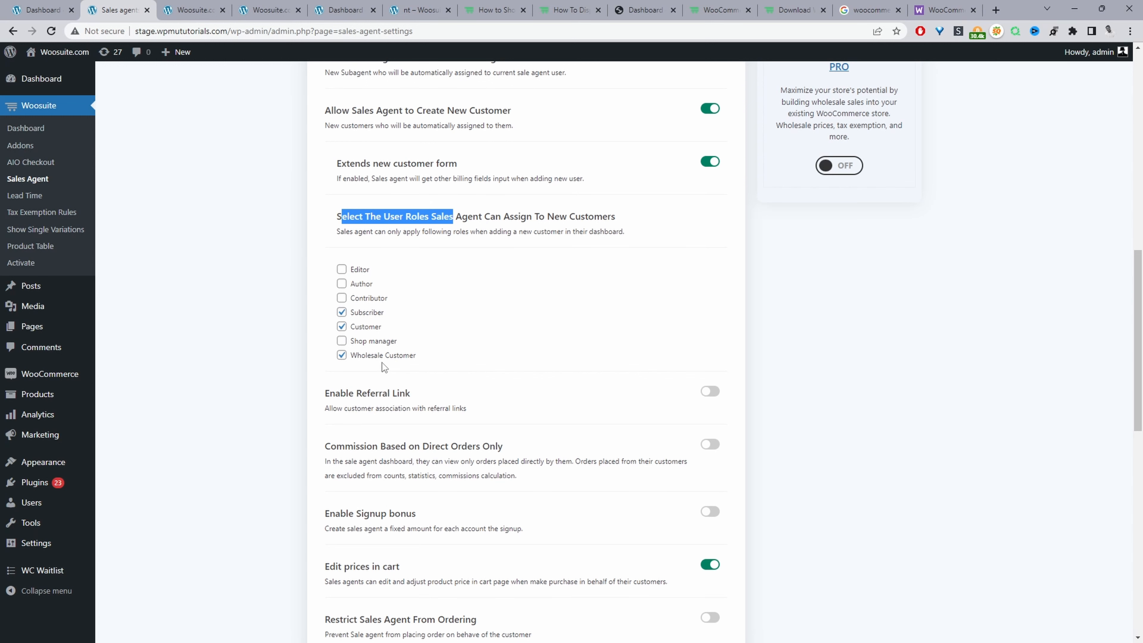
scroll(423, 371, down, 4)
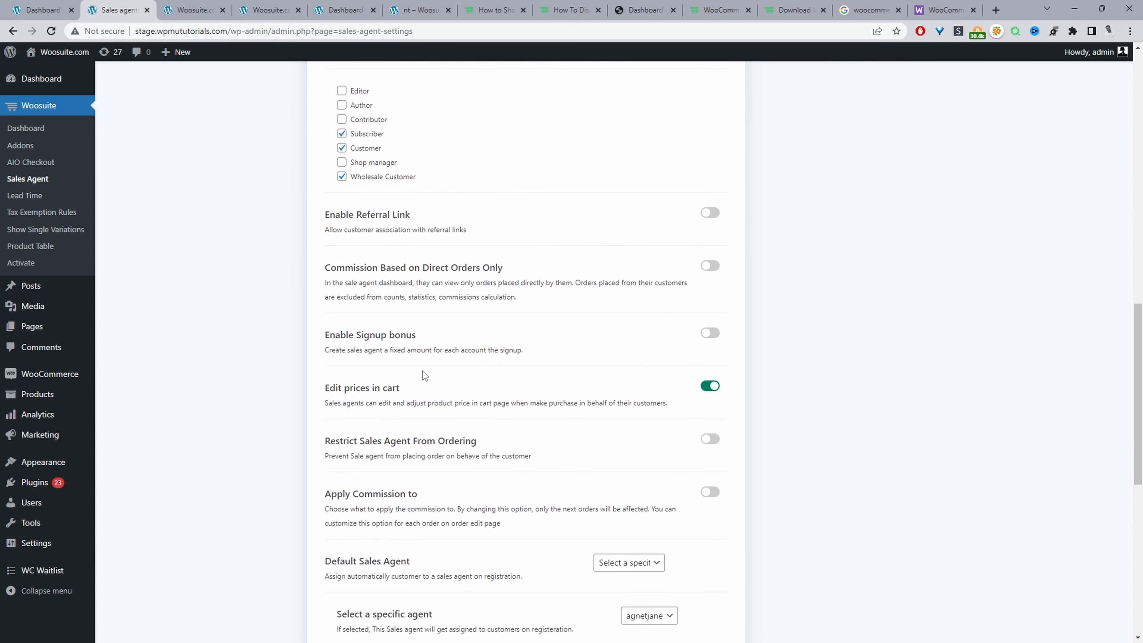
scroll(456, 377, down, 4)
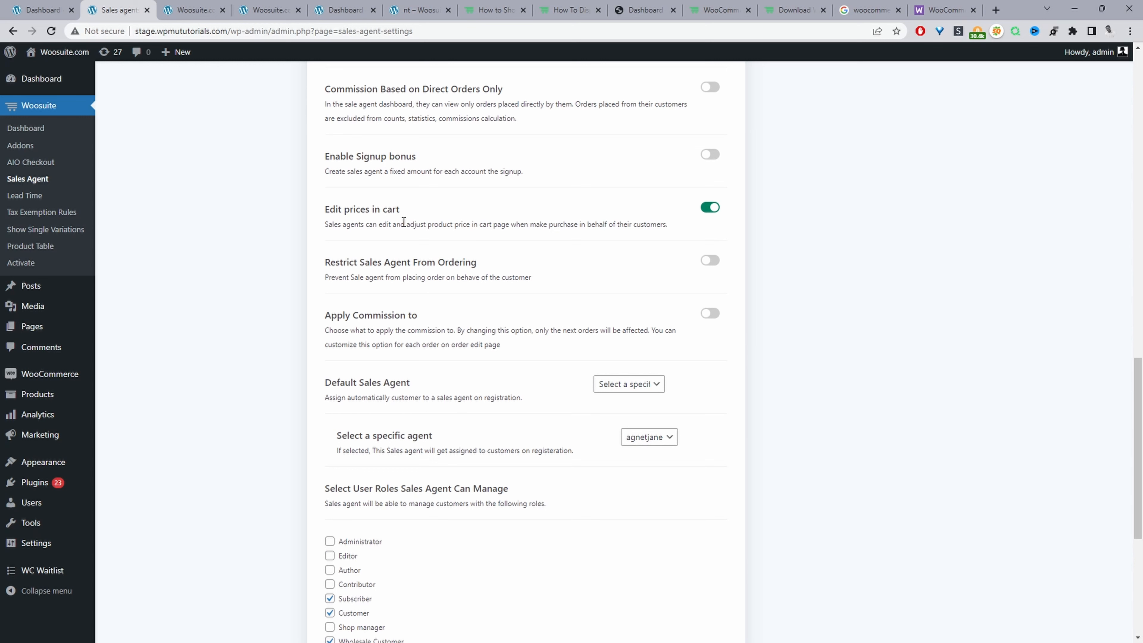
drag(406, 213, 295, 201)
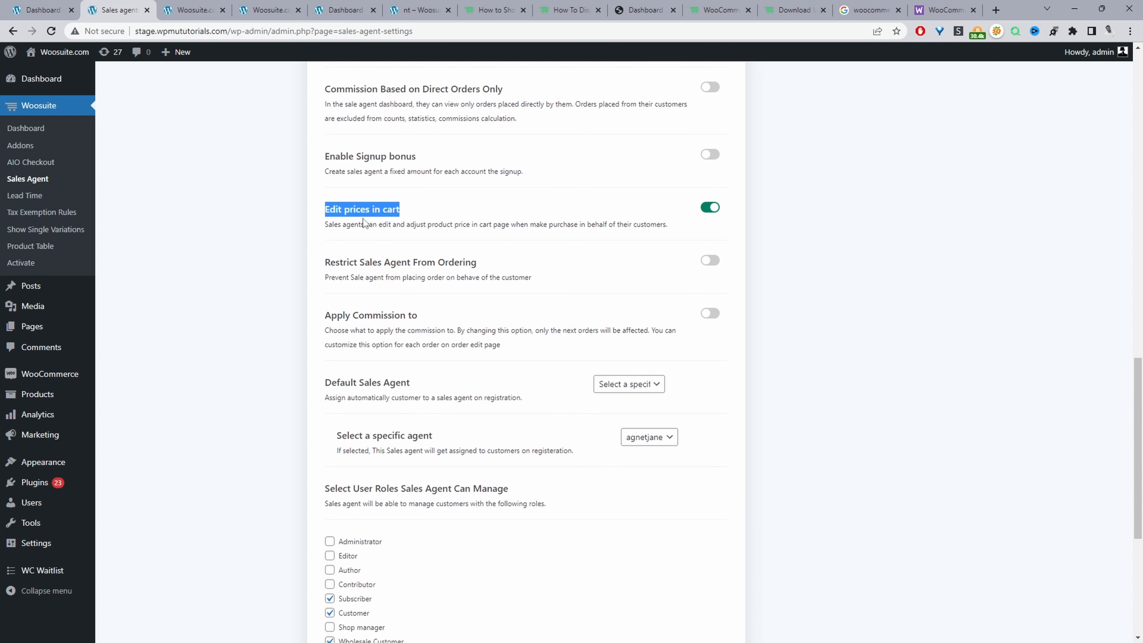
scroll(363, 218, down, 4)
- Inspect the choices for the default sales agent and for the specific agent assigned on registration
drag(325, 205, 409, 213)
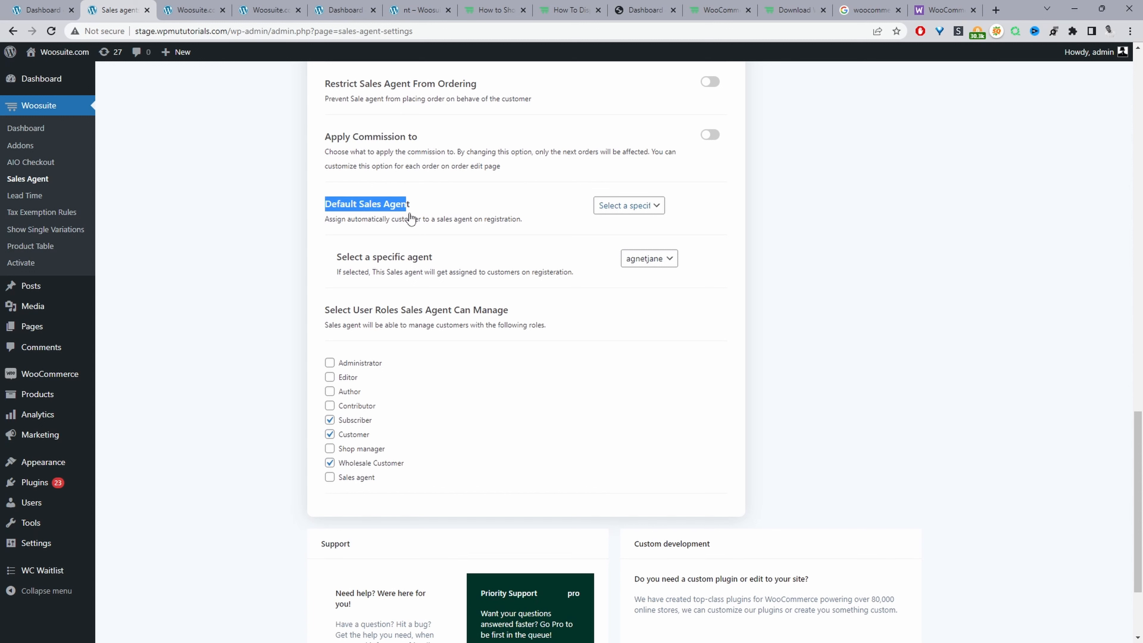
click(602, 207)
click(582, 209)
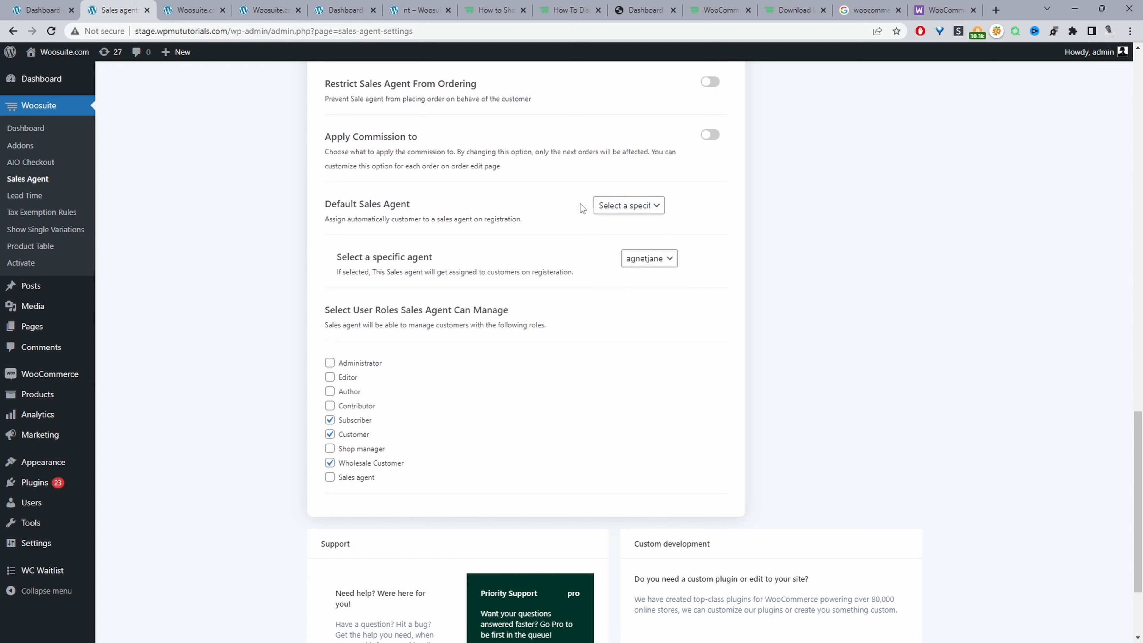
click(599, 202)
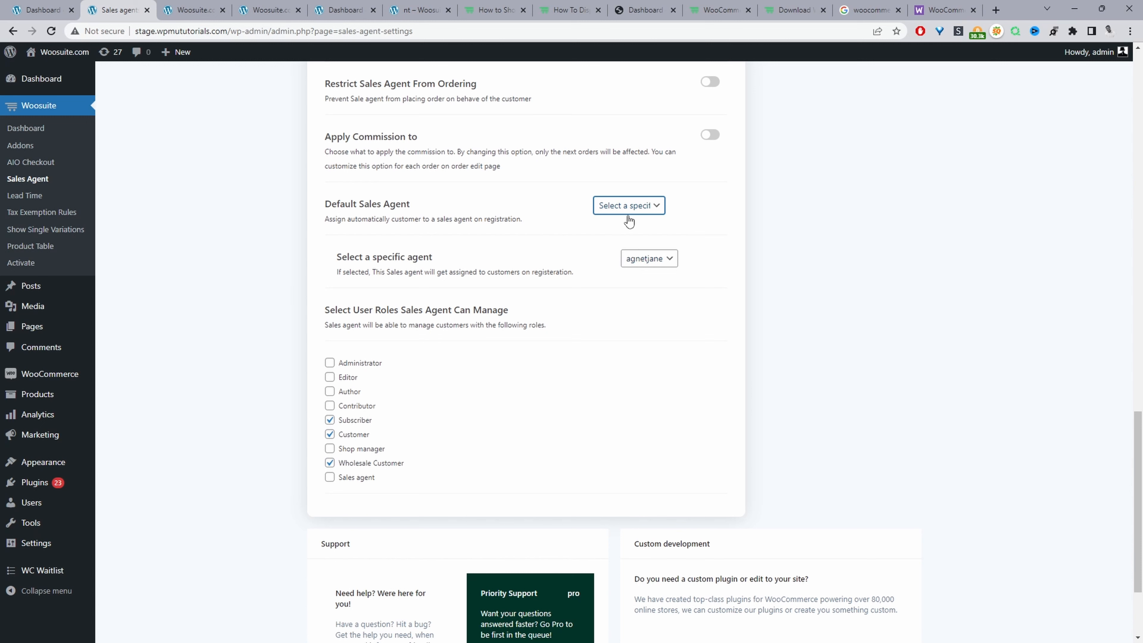
click(646, 260)
click(686, 287)
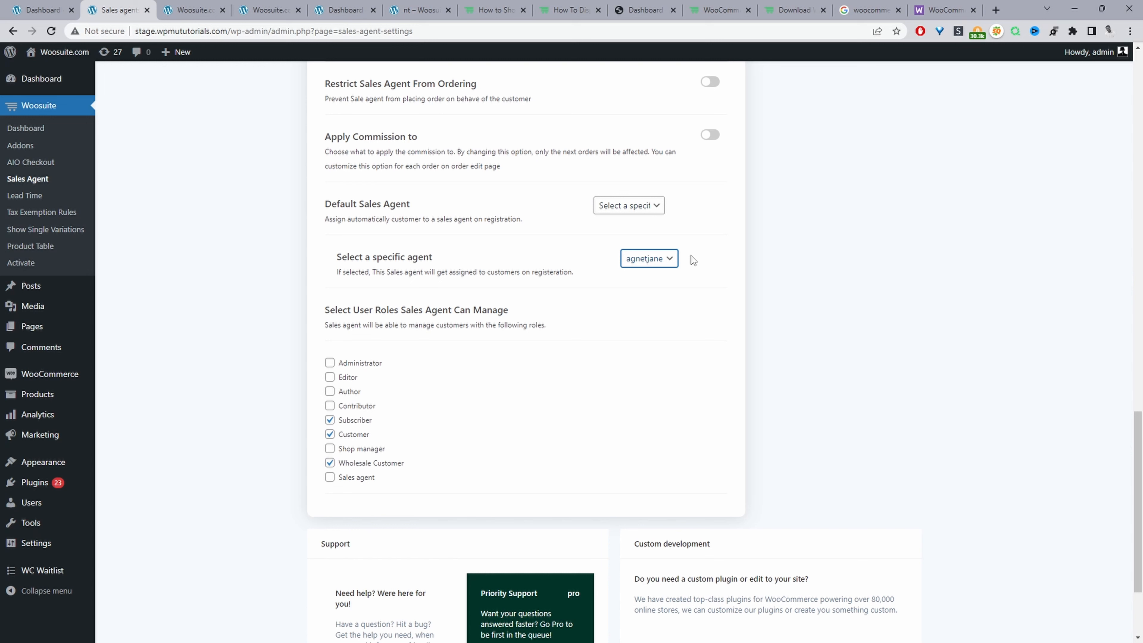
- Compare the user roles sales agents can manage with those they can assign to new customers, and save the settings
drag(325, 310, 534, 358)
click(438, 412)
scroll(464, 445, up, 12)
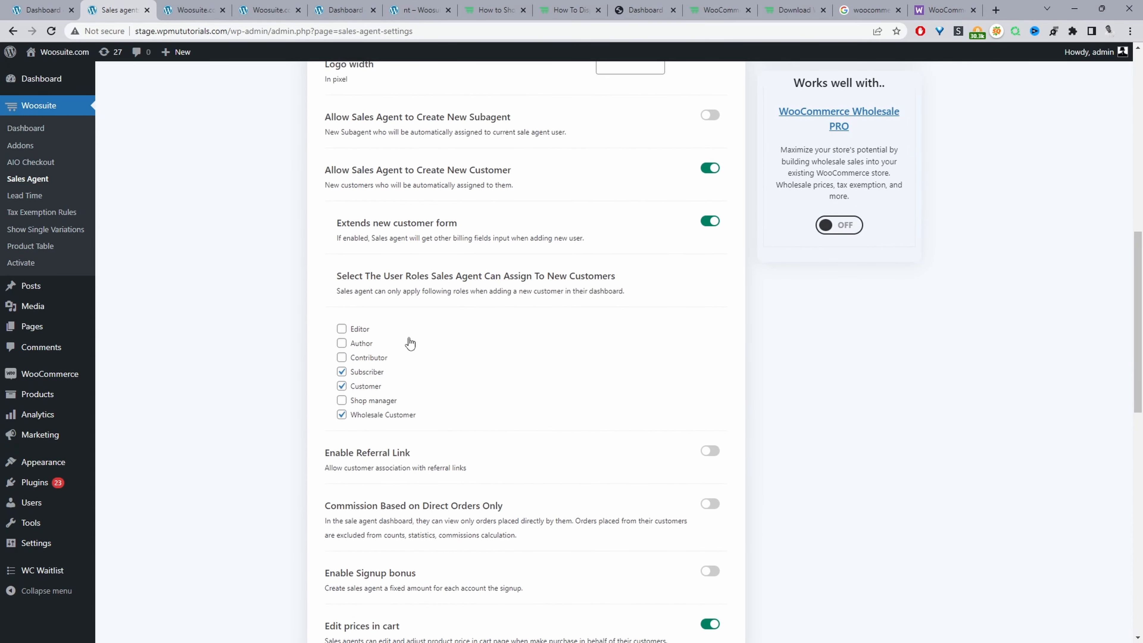
scroll(410, 343, down, 12)
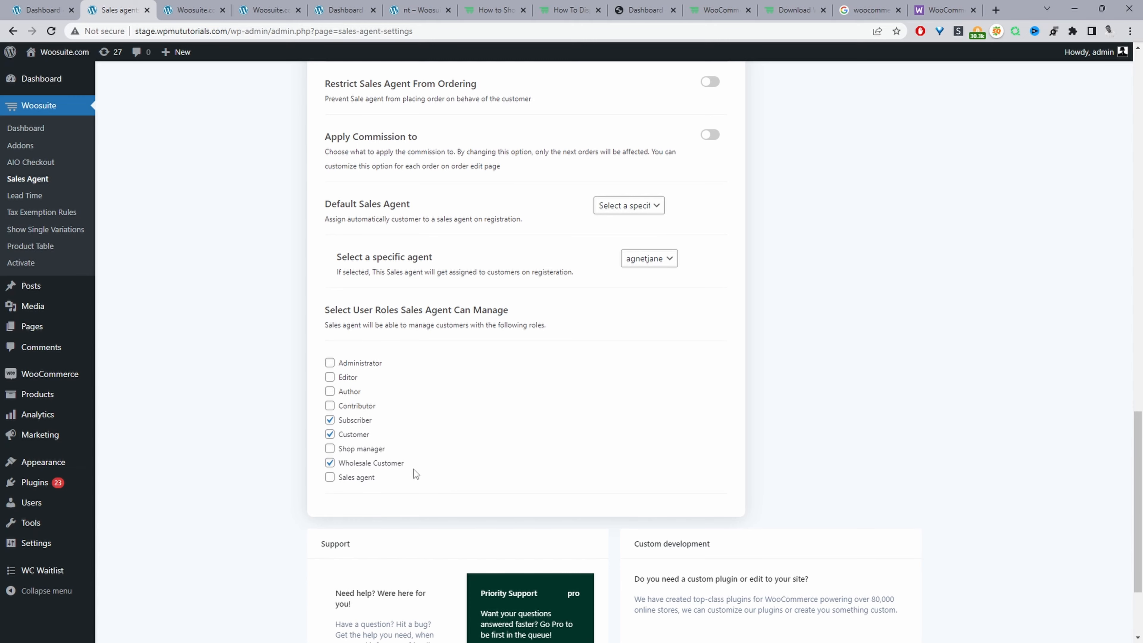
scroll(513, 484, up, 20)
click(935, 89)
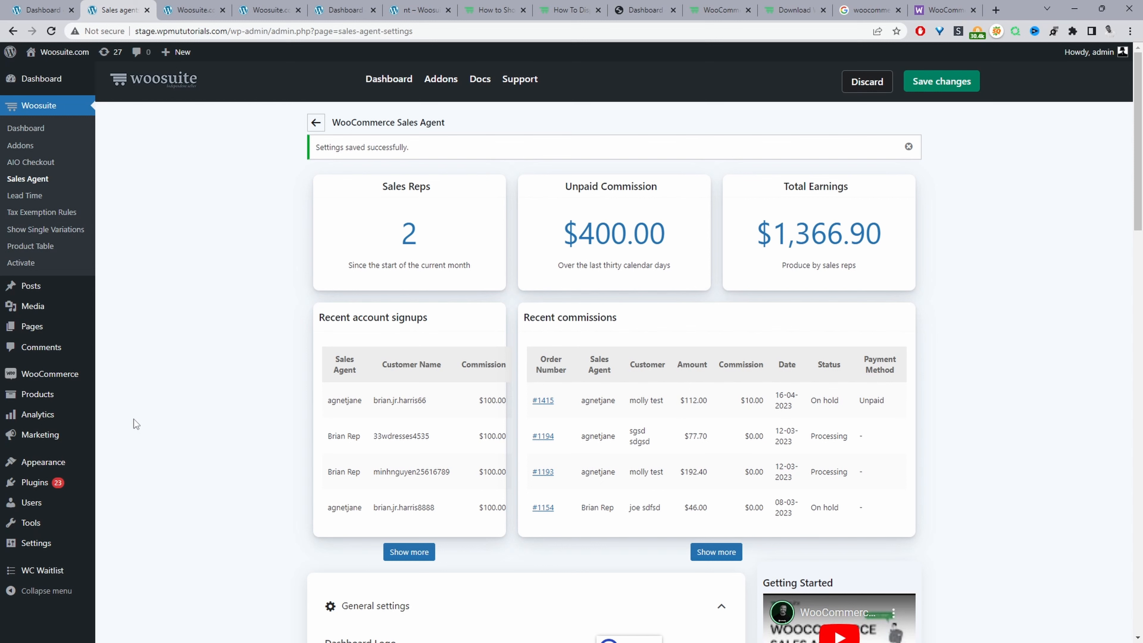
- Open the form for adding a new user and go through its username, email and name fields
mouse_move(56, 508)
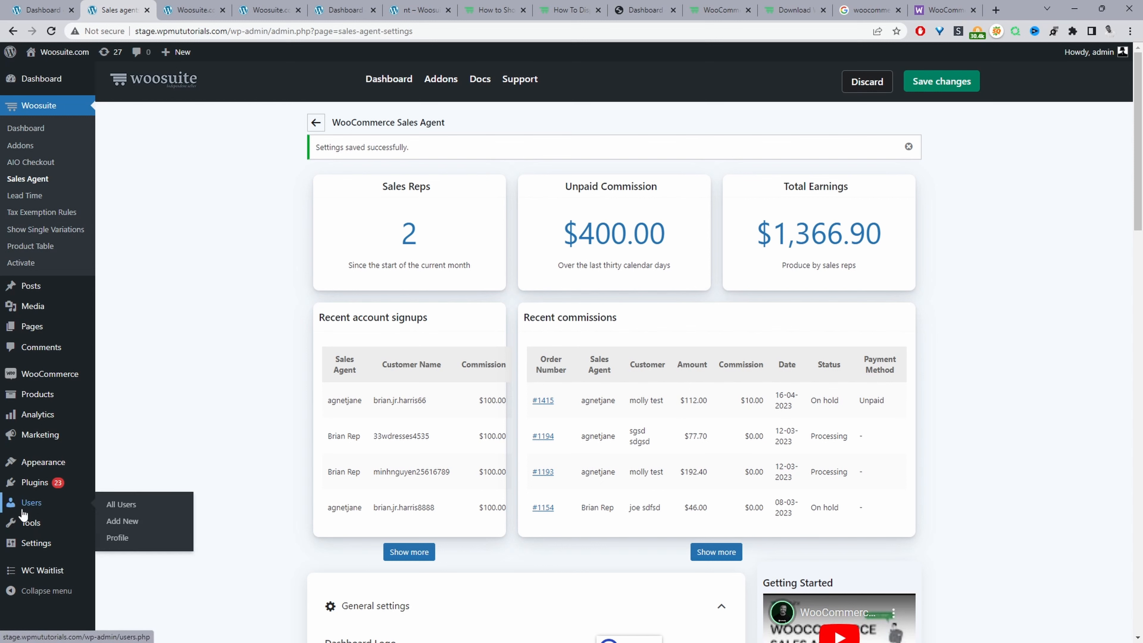
click(131, 524)
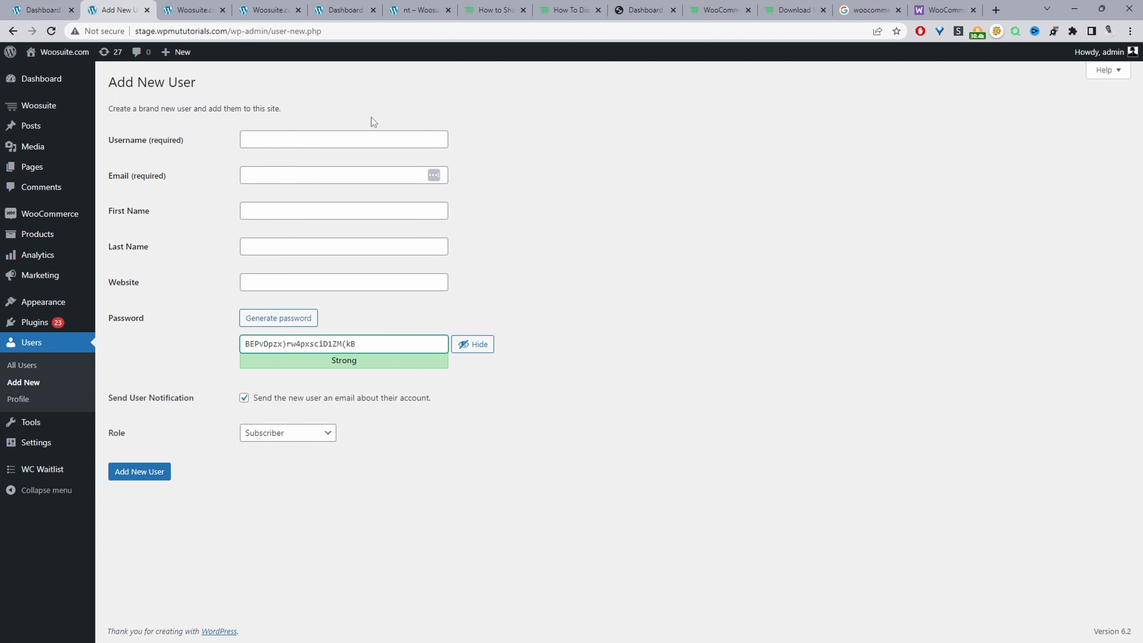
click(335, 139)
click(321, 173)
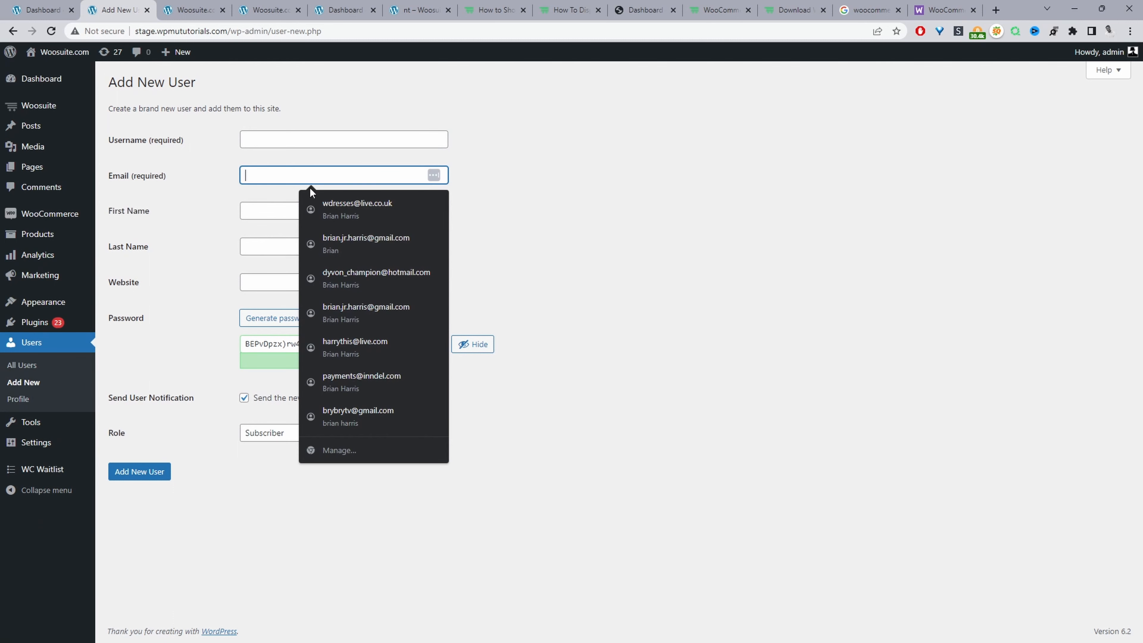
click(265, 215)
click(264, 267)
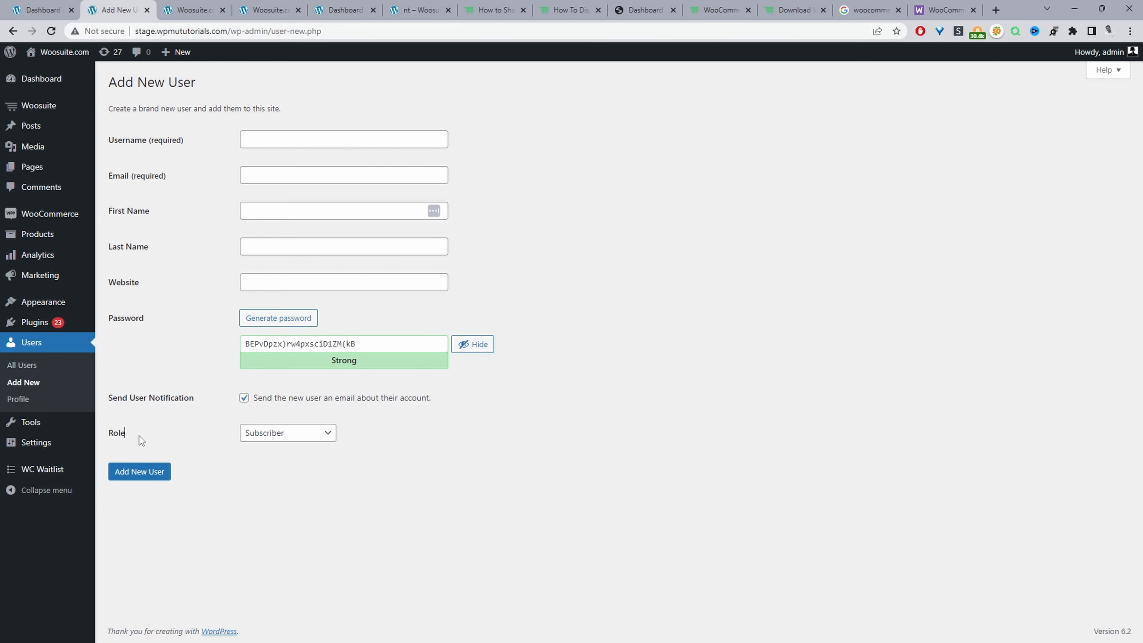
- Set the role in the new user form to Sales agent
drag(140, 436, 108, 435)
click(289, 437)
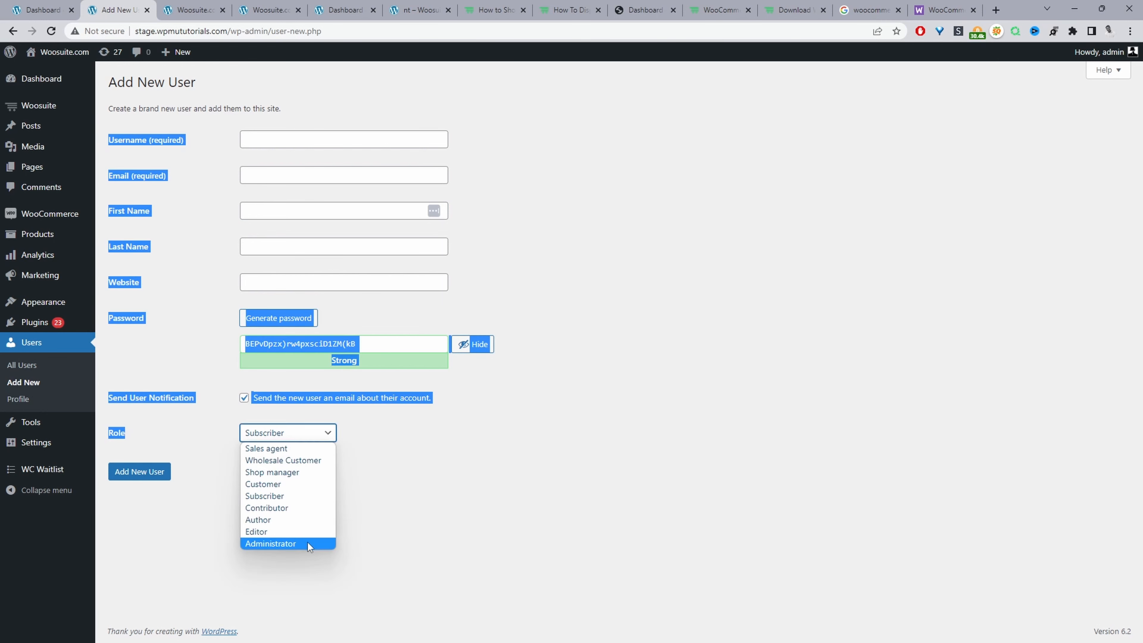
click(289, 448)
click(428, 483)
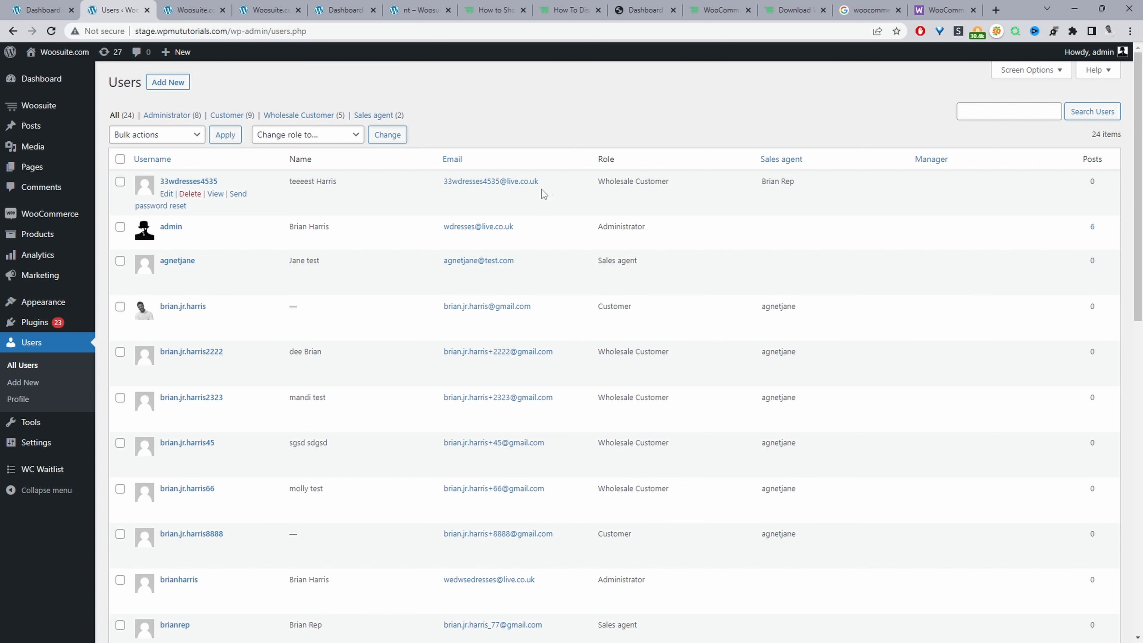
- Open the first wholesale customer in the list of all users for editing and find the Woo Sales Agent section
drag(806, 184, 739, 174)
click(166, 194)
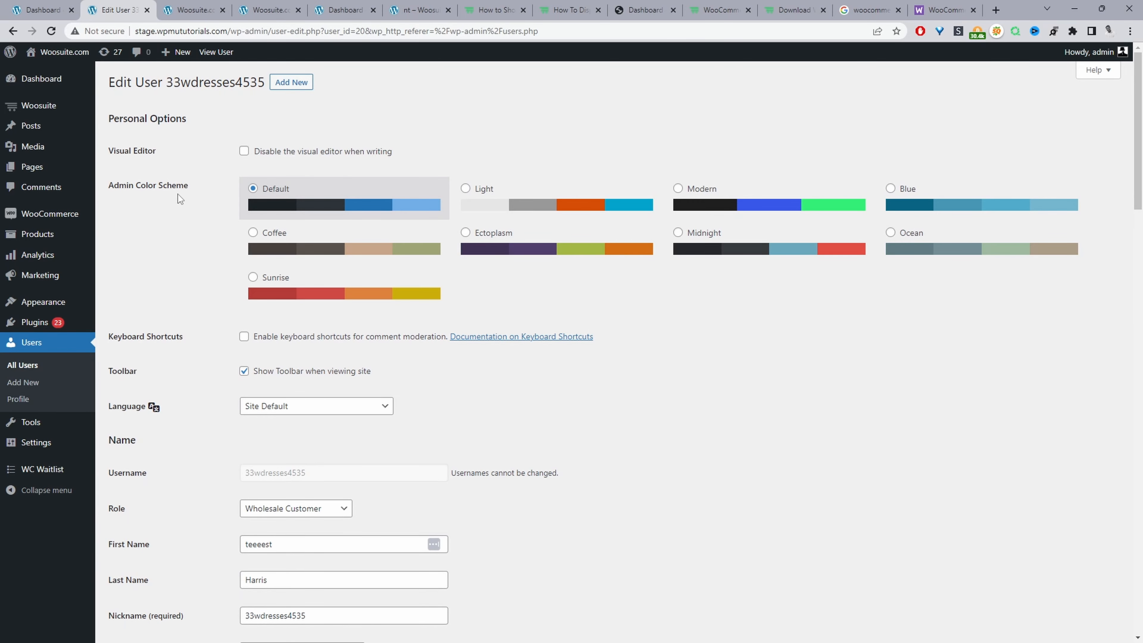
scroll(640, 411, down, 5)
scroll(643, 413, down, 10)
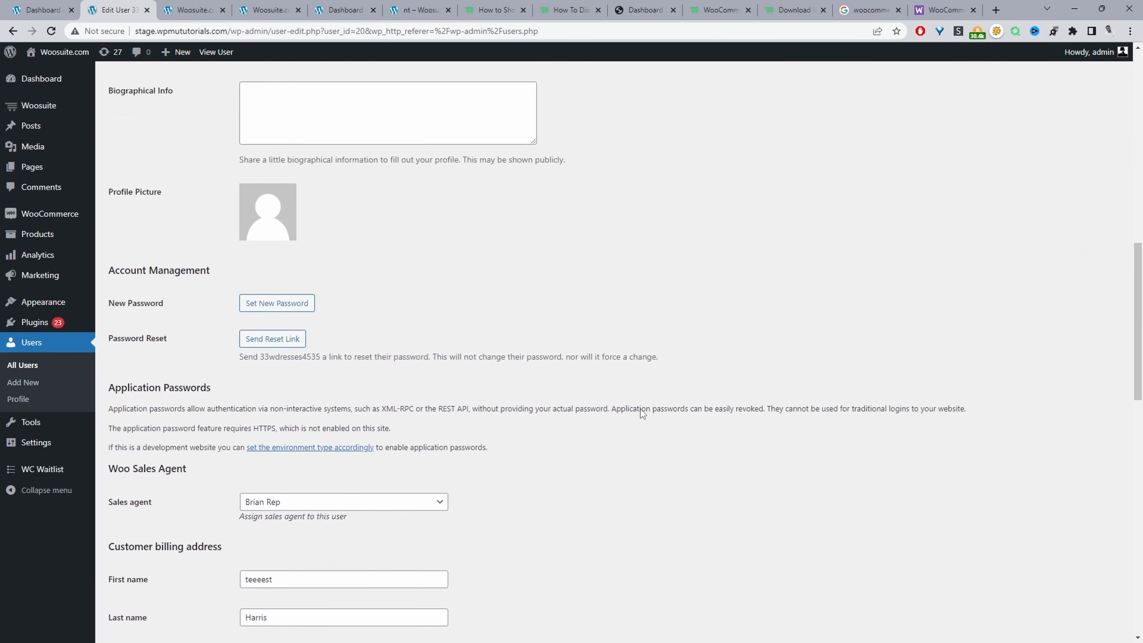
drag(187, 306, 118, 305)
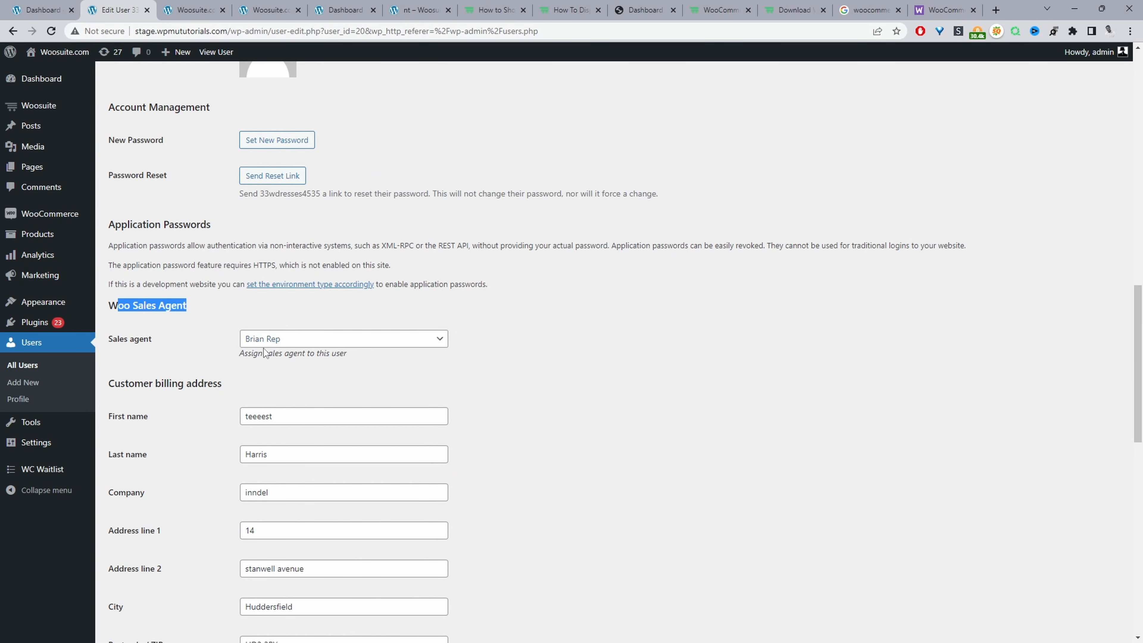
- Assign the other available sales agent to this wholesale customer and update the user
mouse_move(155, 345)
mouse_down()
mouse_move(120, 348)
mouse_move(143, 346)
mouse_up()
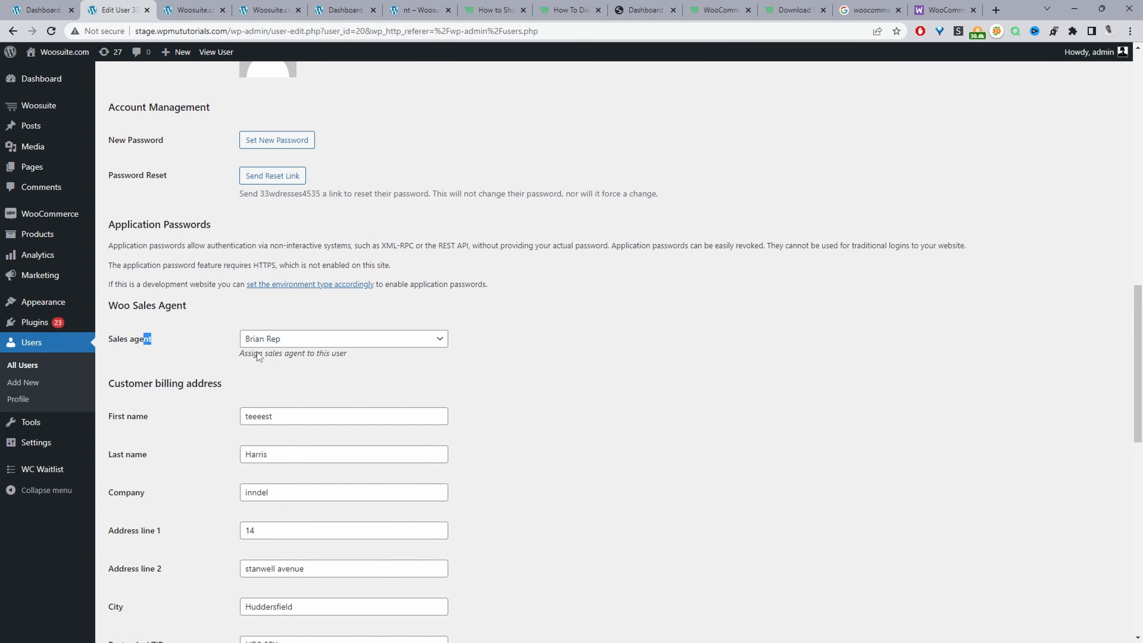
click(301, 347)
click(302, 367)
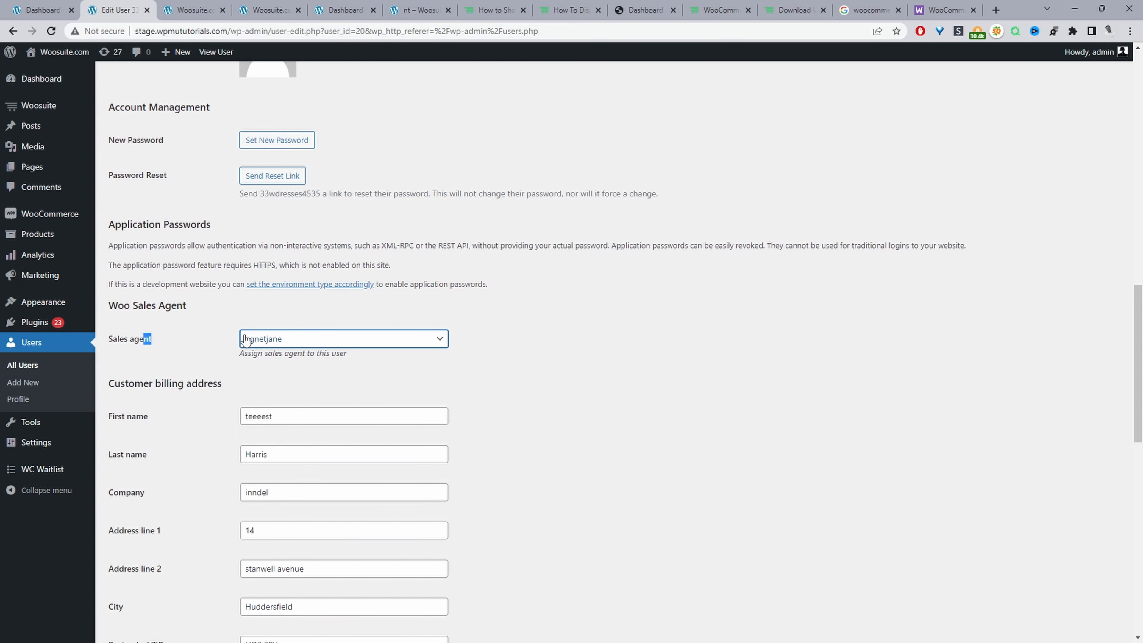
scroll(415, 395, down, 15)
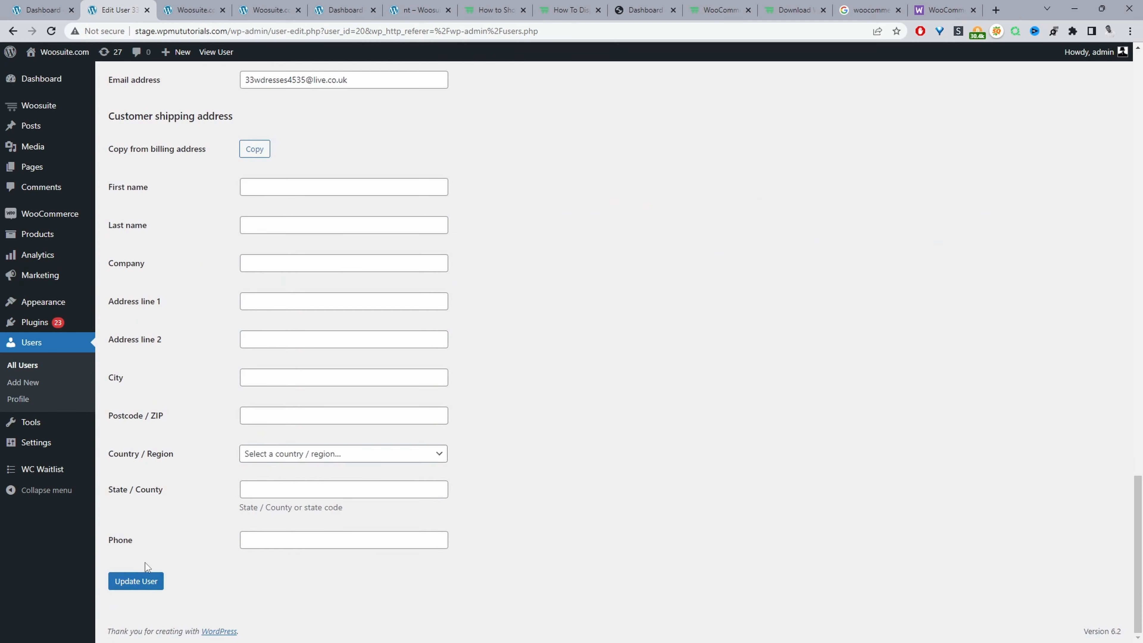
click(144, 581)
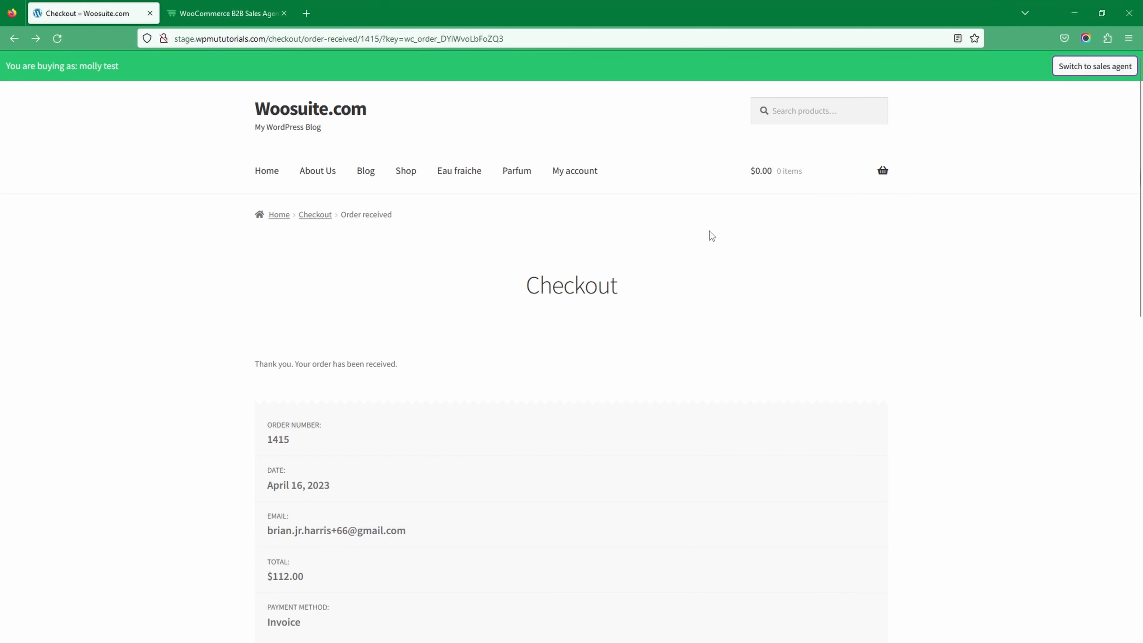
- Switch to the storefront in Firefox and open the Orders section of the My account page
click(576, 171)
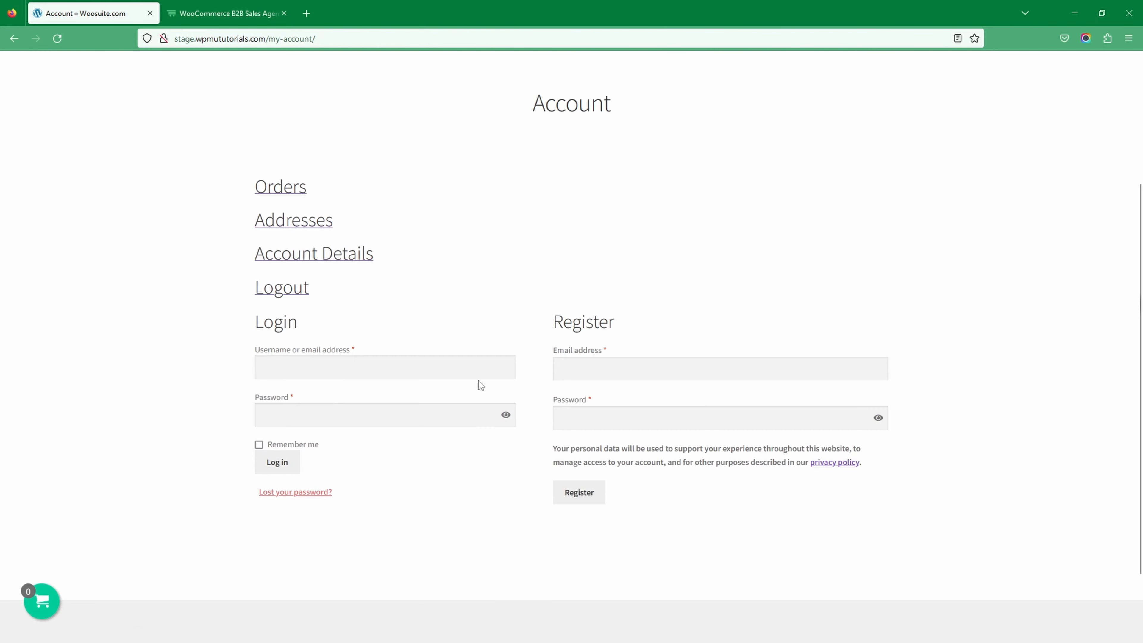
scroll(636, 205, up, 4)
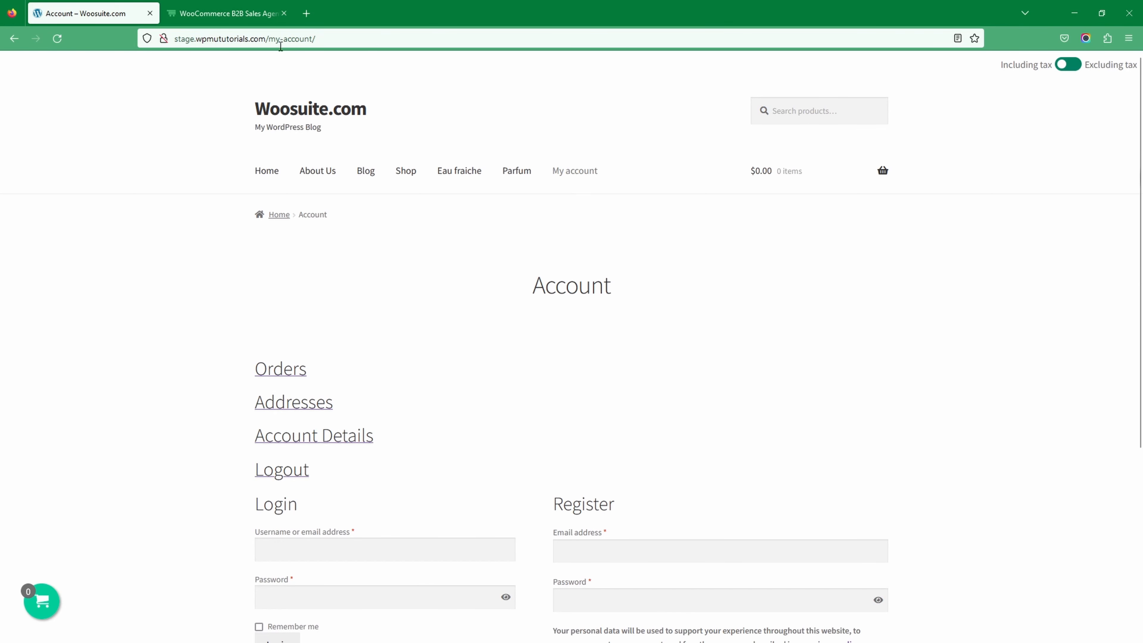
double_click(288, 39)
click(439, 372)
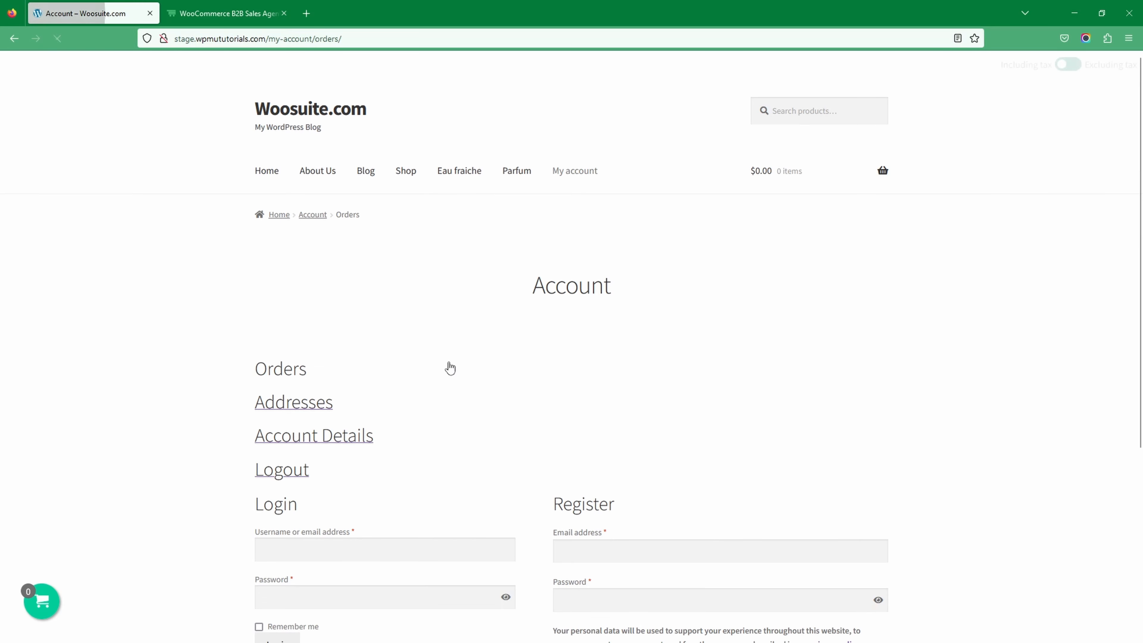
- Log in to the store with the sales agent's username and account password
scroll(448, 354, down, 5)
click(288, 303)
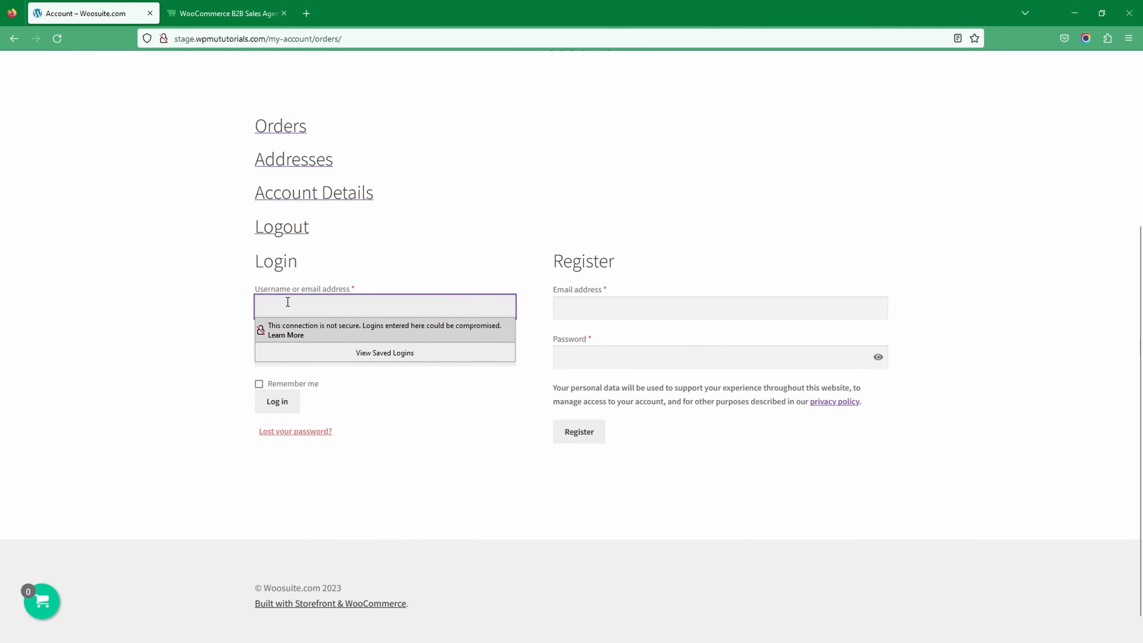
text(age)
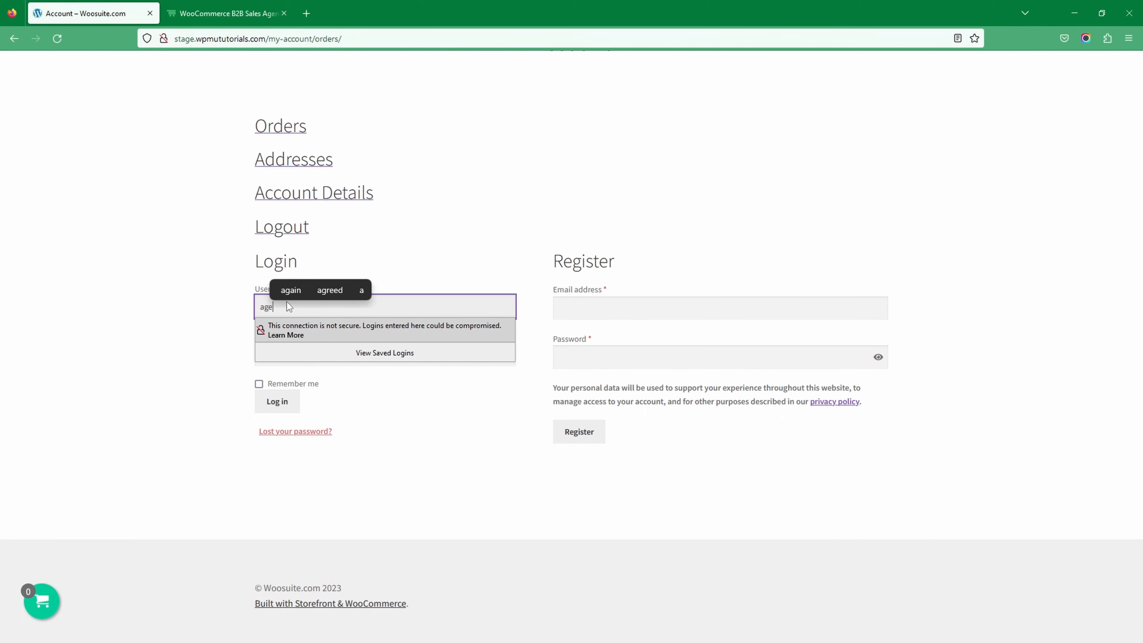
text(nt)
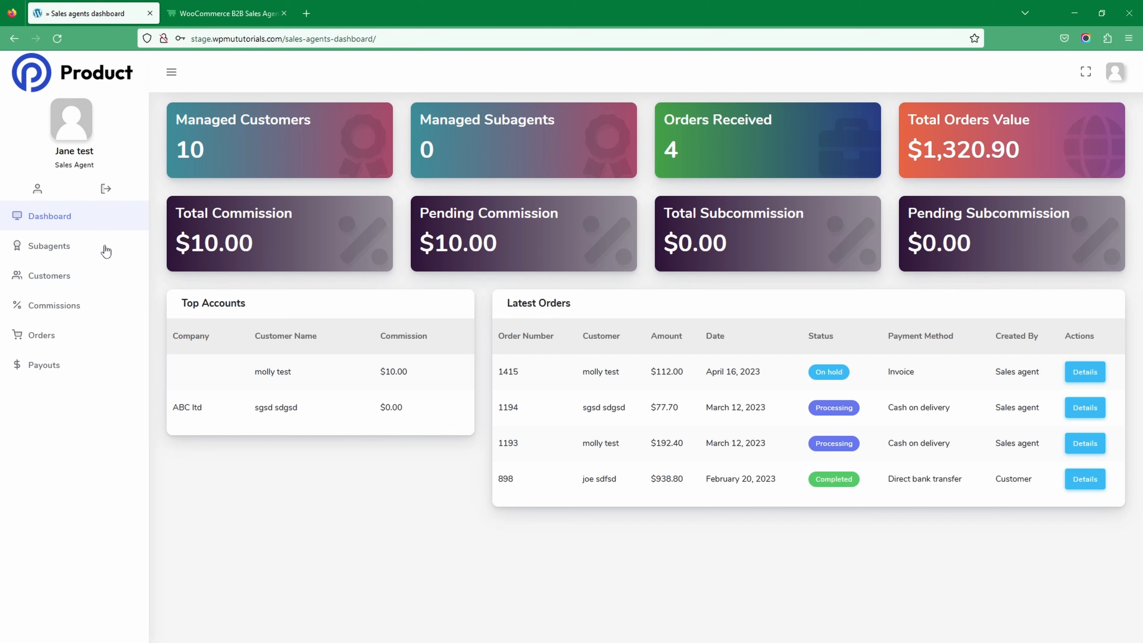
- Open the sales agent's customer list and start shopping on behalf of the customer from the company inndel
click(83, 281)
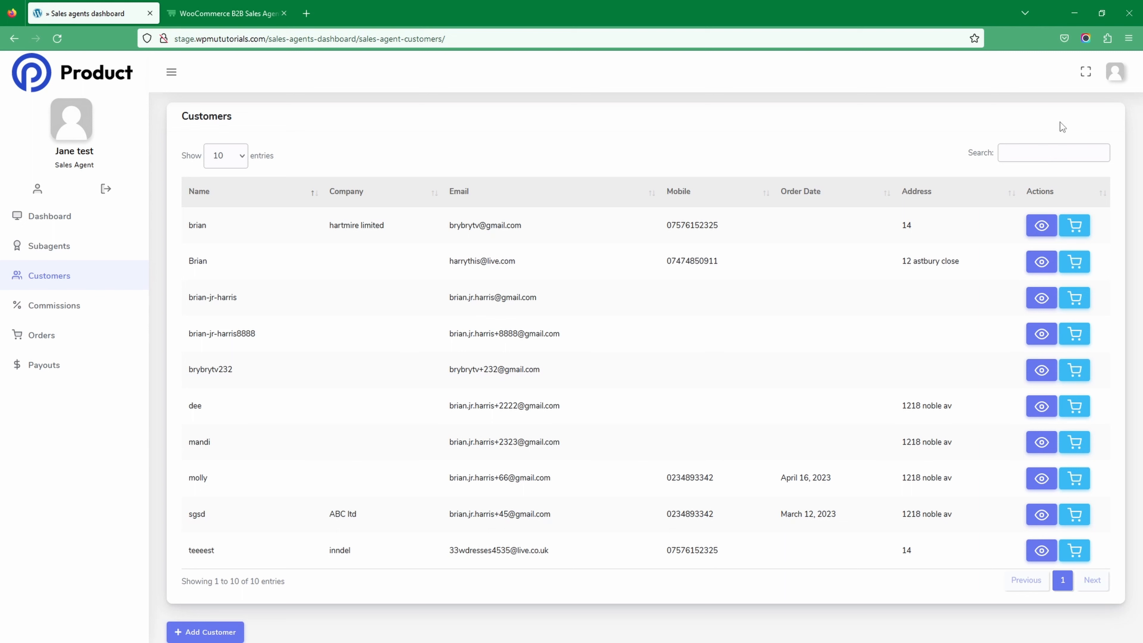
click(1041, 152)
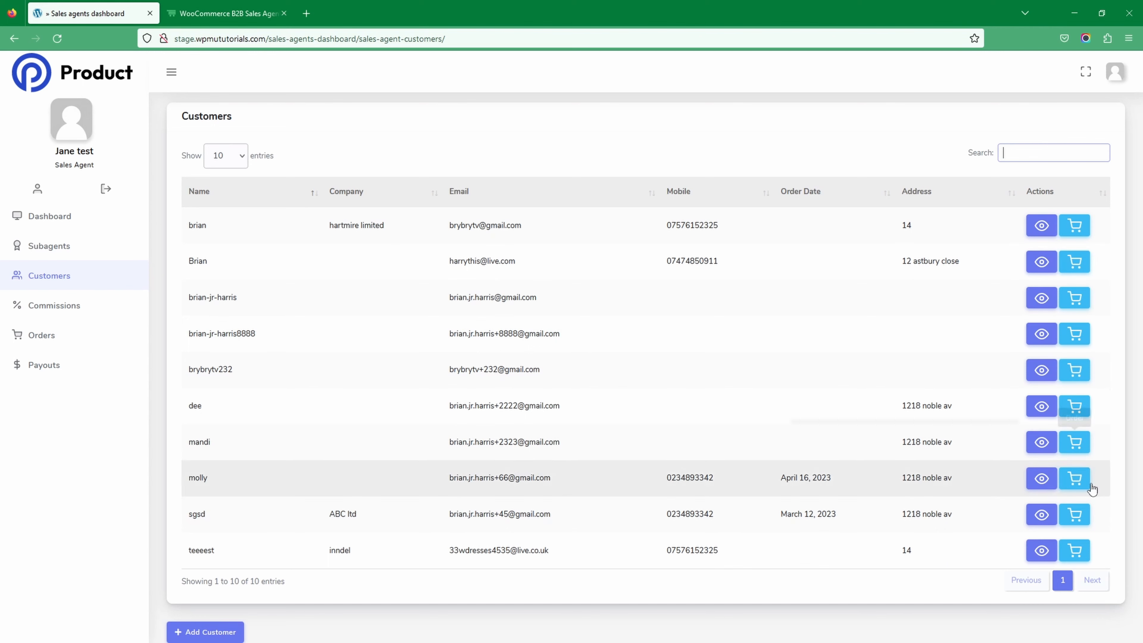
click(1074, 553)
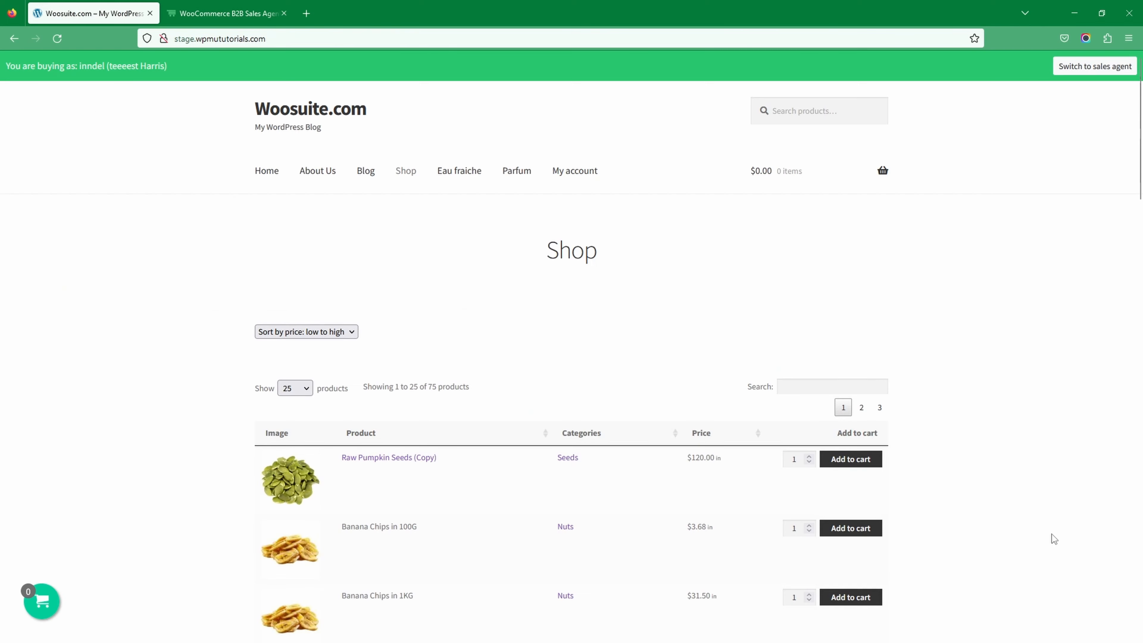